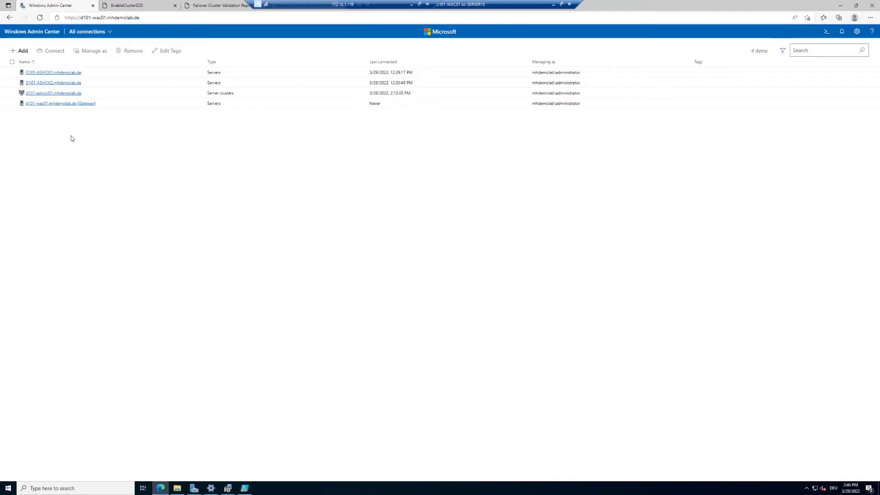
# Open the d101-ashcicl01.mhdemolab.de server cluster from All connections in Cluster Manager.
pyautogui.click(54, 94)
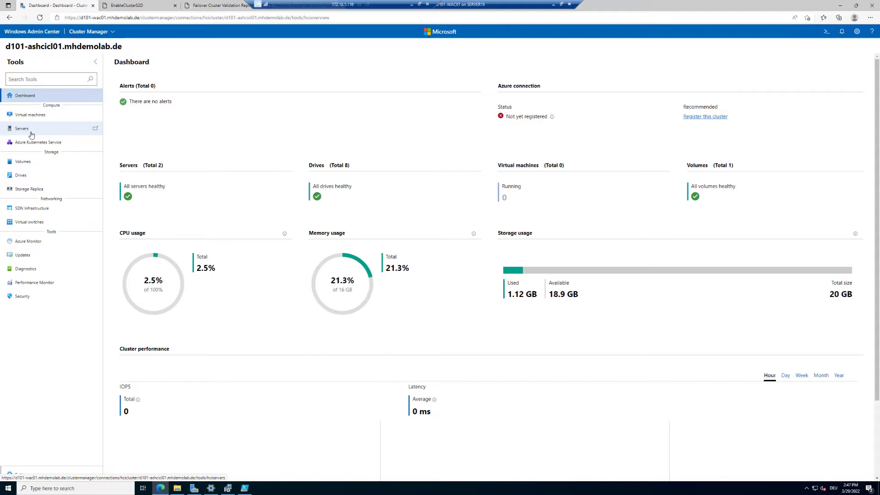
# Review the cluster's server inventory, then show the inventory of its volumes.
pyautogui.click(30, 133)
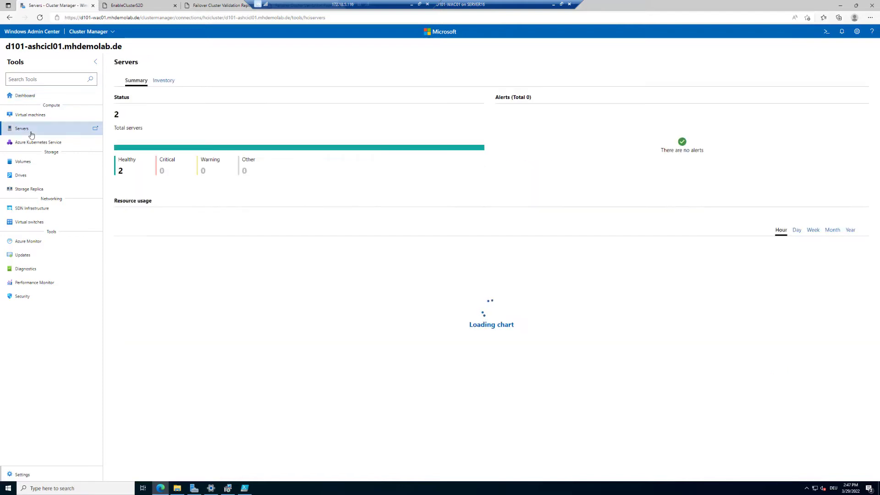
pyautogui.click(169, 82)
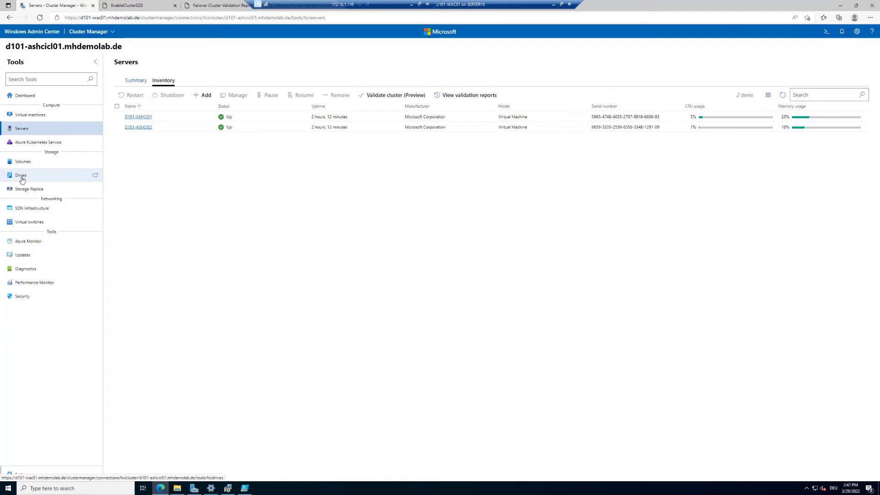
pyautogui.click(27, 167)
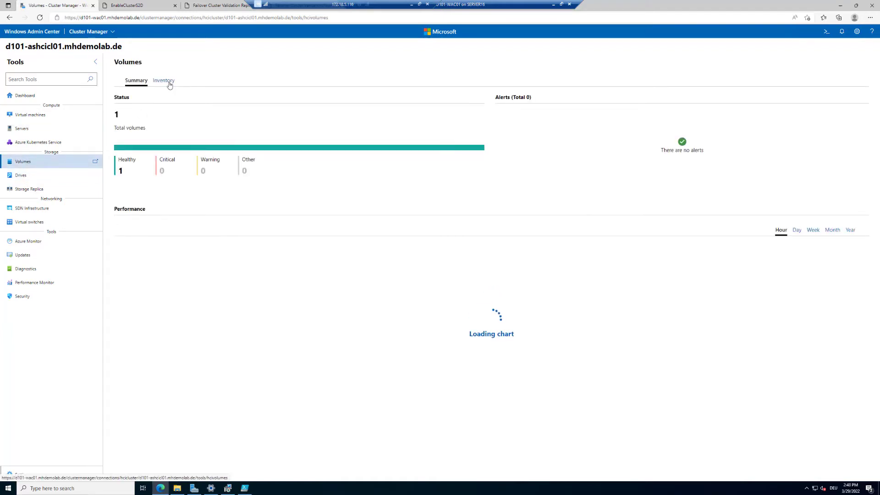
pyautogui.click(169, 82)
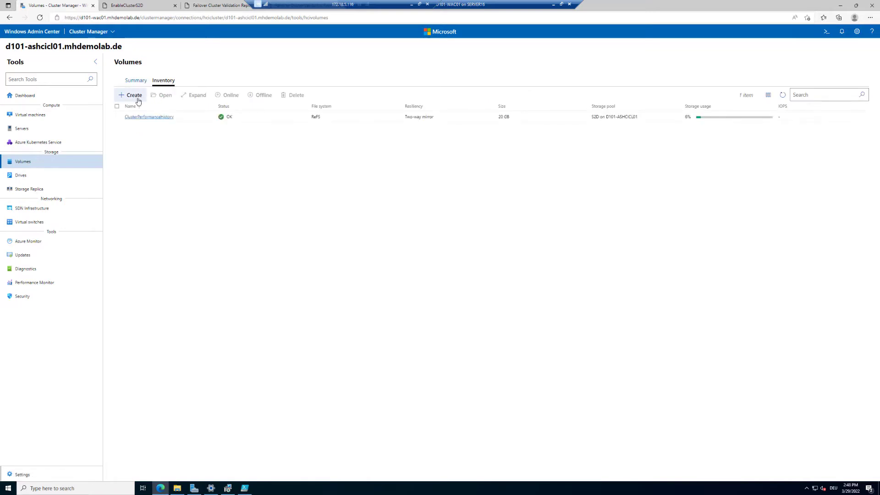
# Create Volume01 as a 100 GB nested two-way mirror volume and refresh the volume list.
pyautogui.click(134, 95)
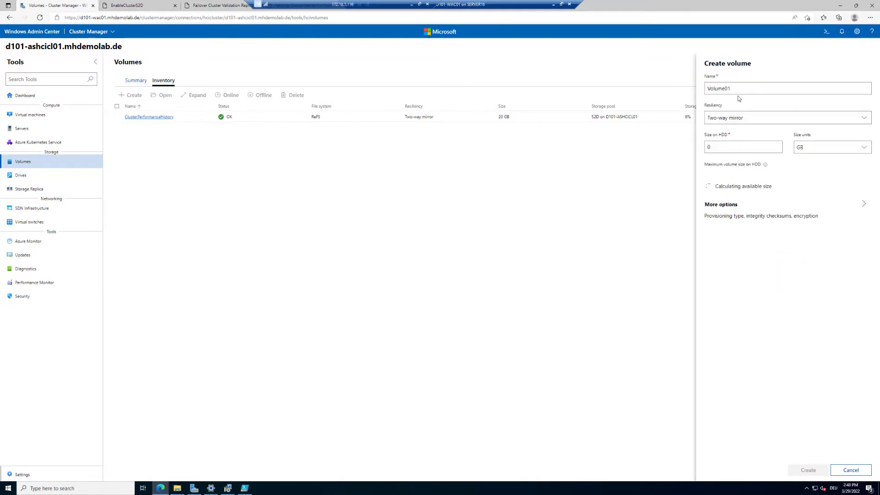
pyautogui.click(760, 118)
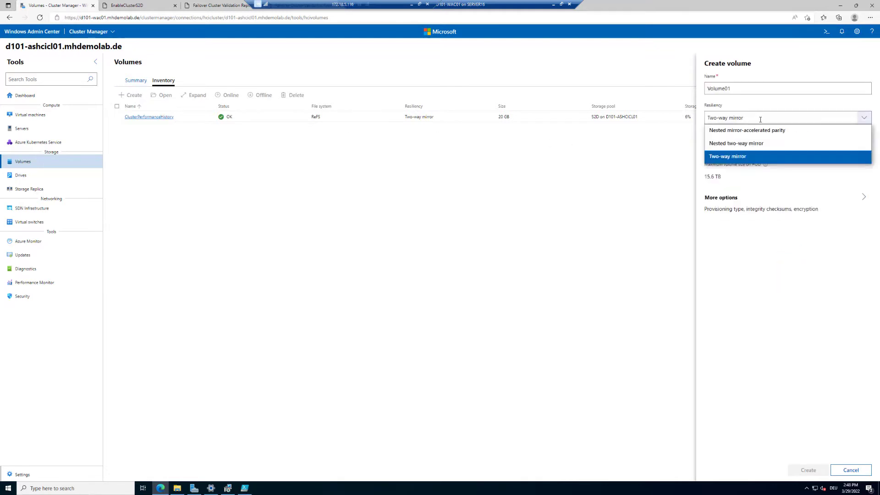
pyautogui.click(769, 144)
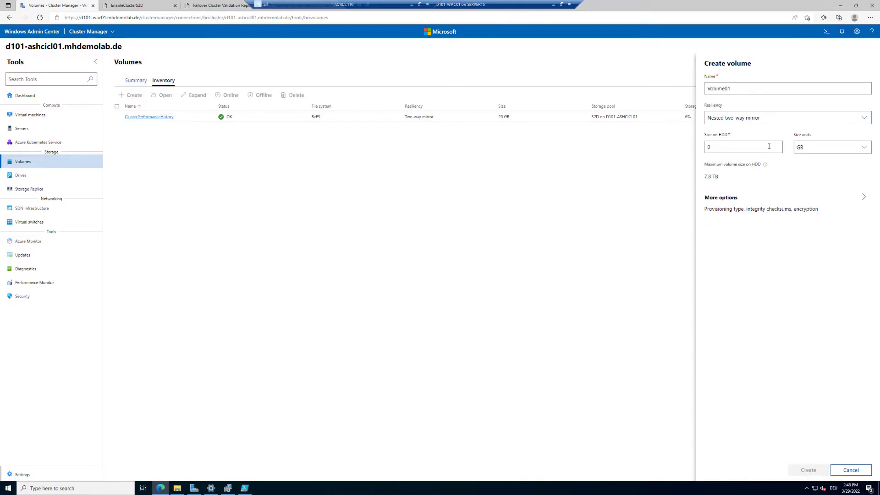
pyautogui.hotkey('ctrl', 'a')
pyautogui.write('1')
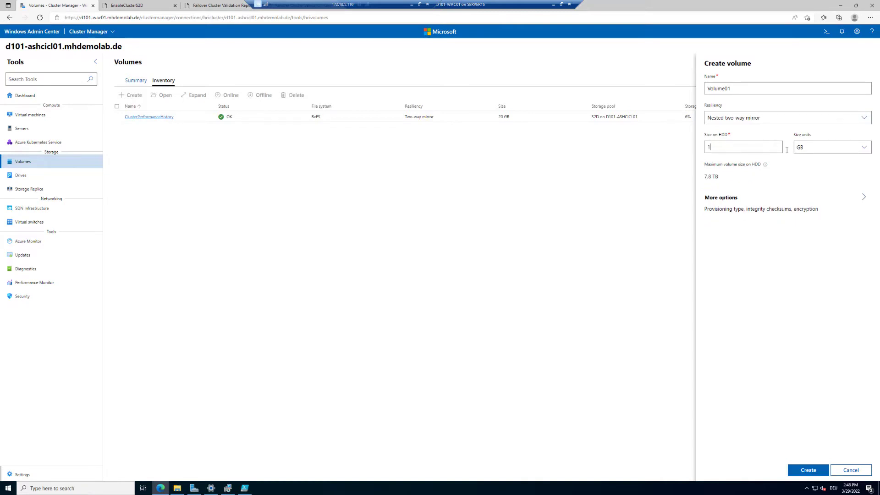
pyautogui.hotkey('ctrl', 'a')
pyautogui.write('100')
pyautogui.click(809, 472)
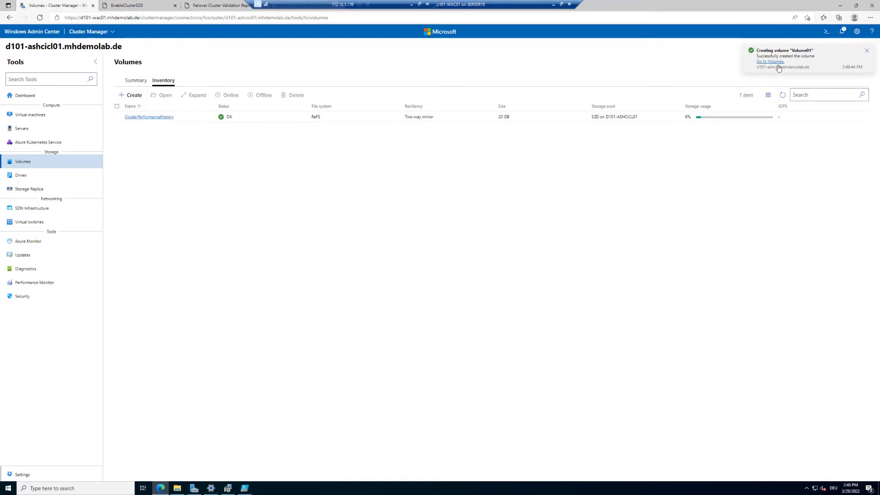
pyautogui.click(782, 98)
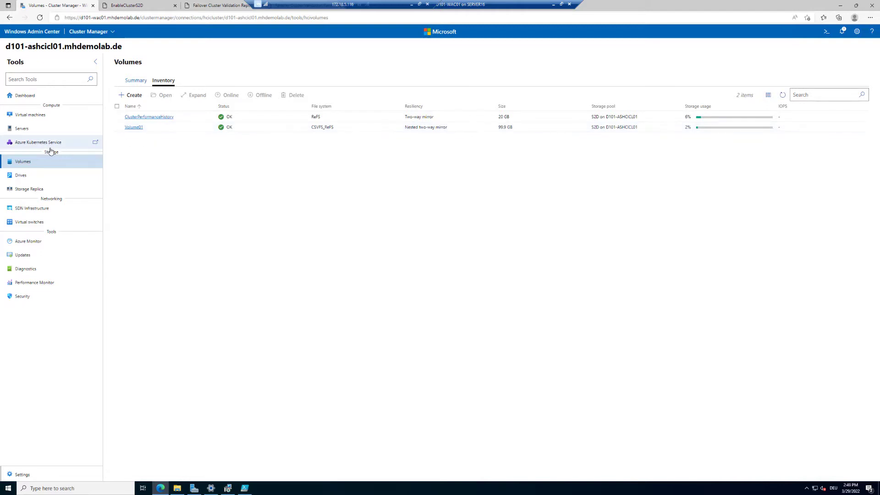
# Start a new virtual machine from Virtual machines and name it DemoVM01.
pyautogui.click(51, 116)
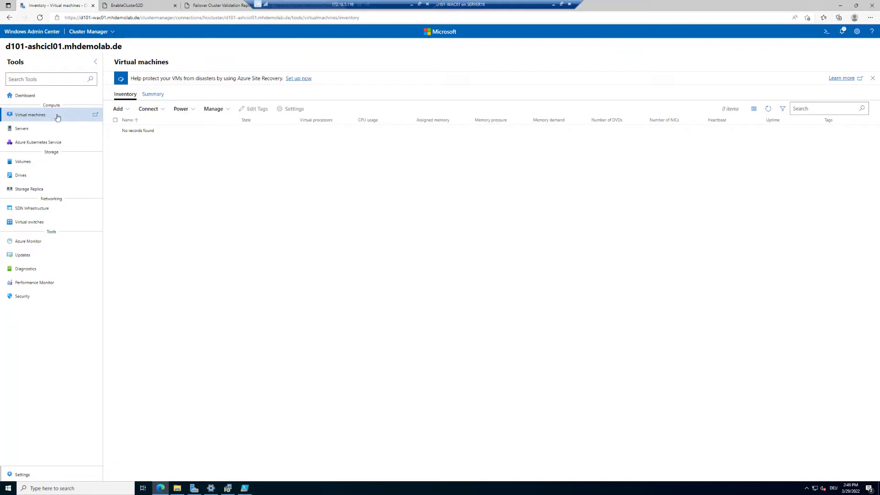
pyautogui.click(126, 110)
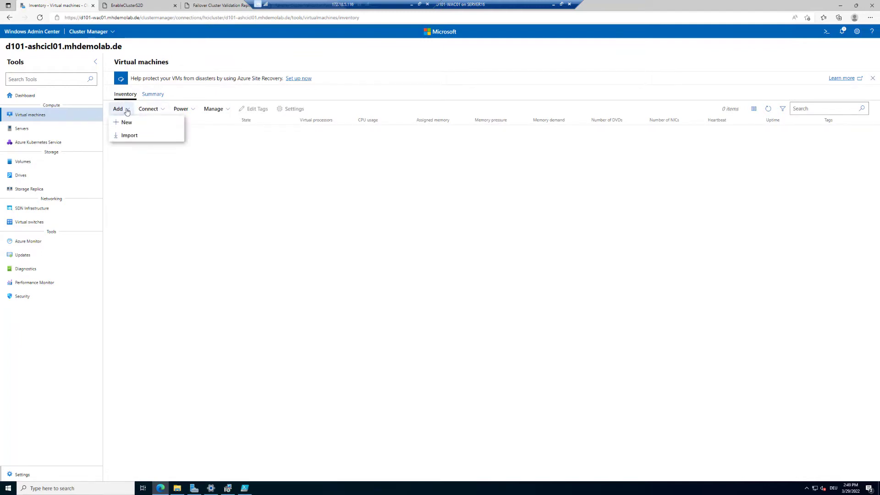
pyautogui.click(126, 122)
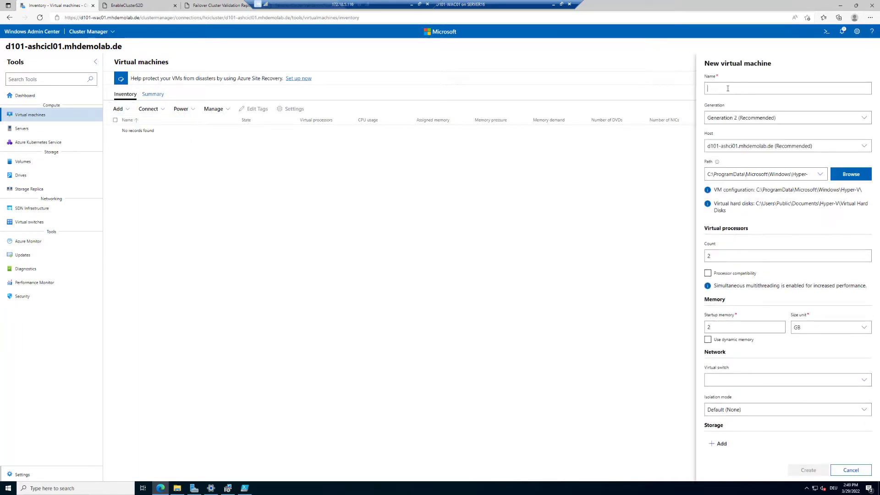
pyautogui.write('DemoVM0')
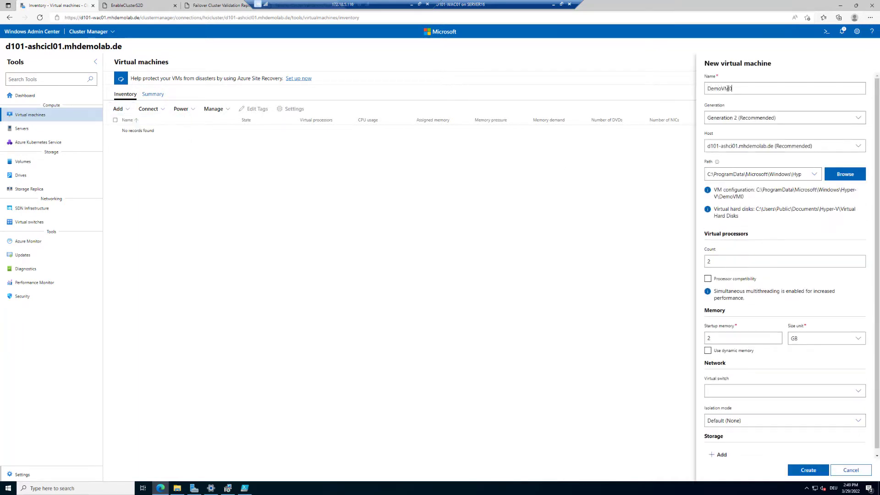
pyautogui.write('1')
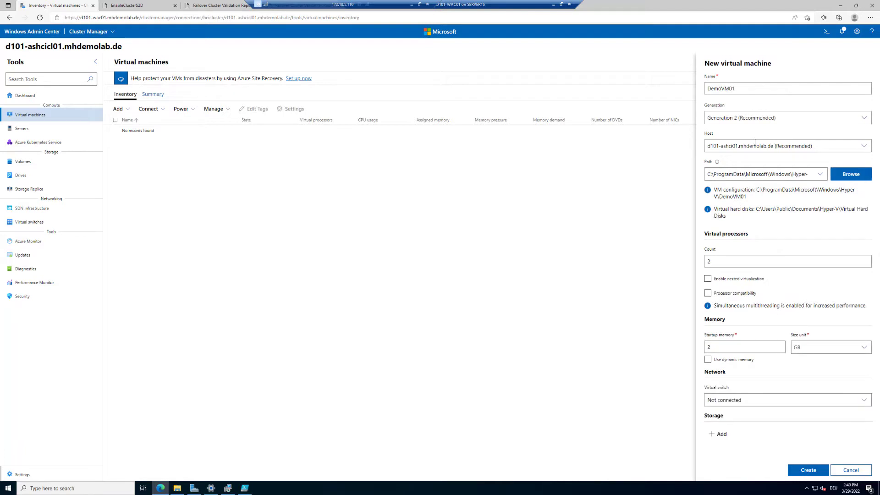
# Create a VMs folder in C:\ClusterStorage\Volume01 for the VM configuration.
pyautogui.click(851, 175)
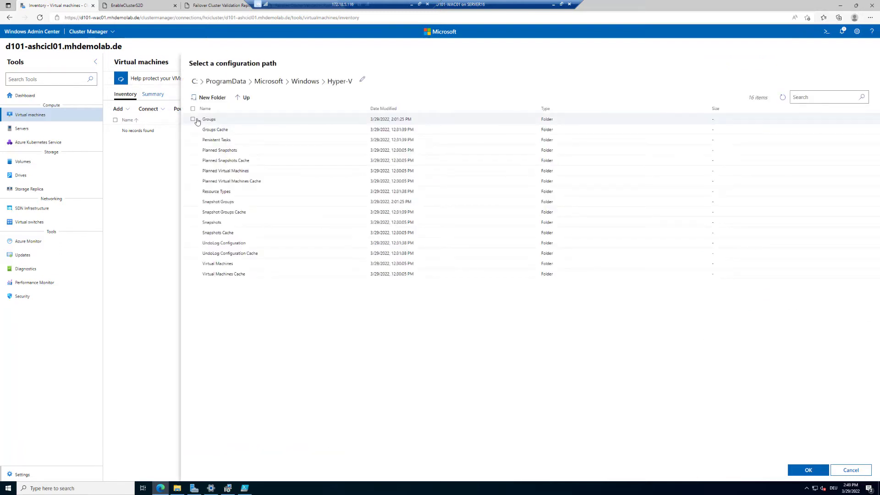
pyautogui.click(194, 82)
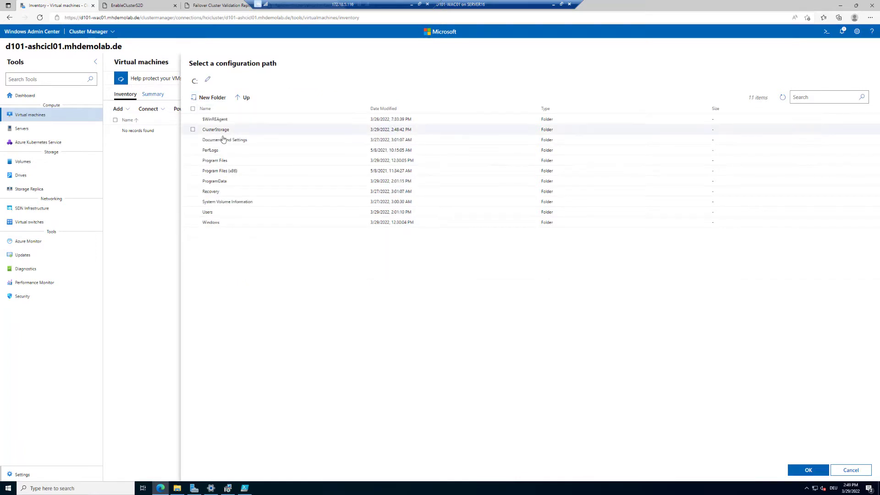
pyautogui.doubleClick(224, 132)
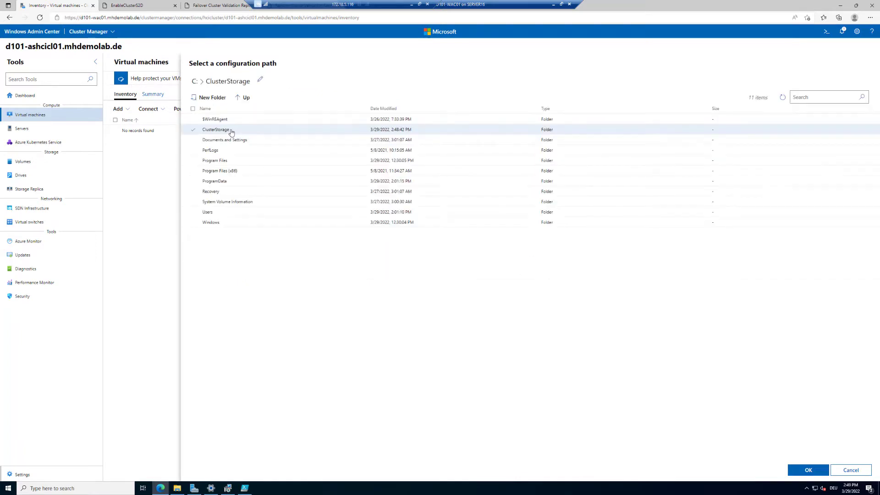
pyautogui.doubleClick(212, 120)
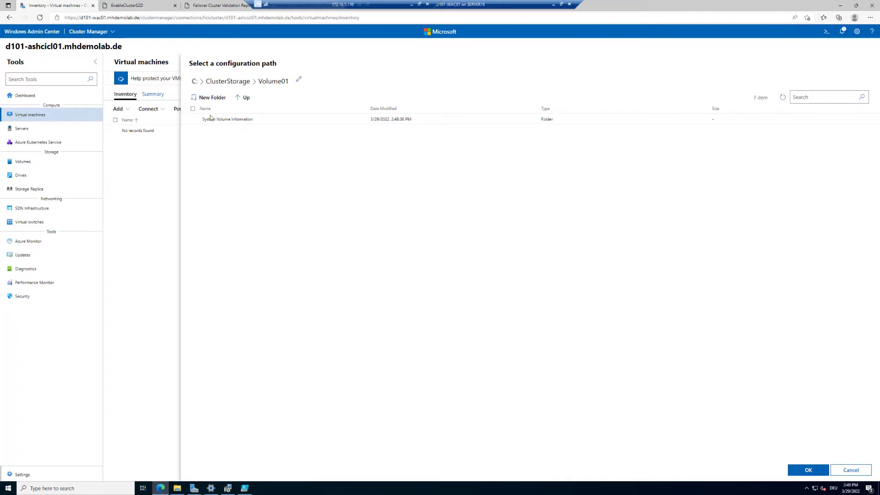
pyautogui.click(210, 101)
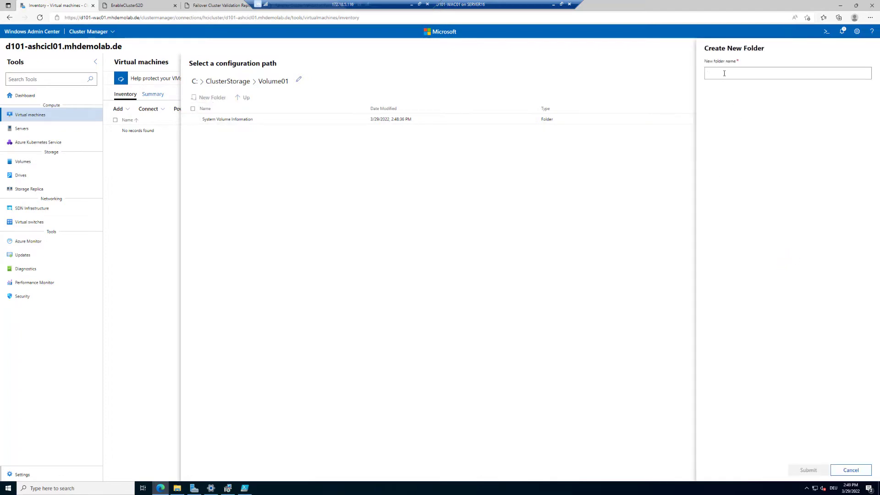
pyautogui.write('VMs')
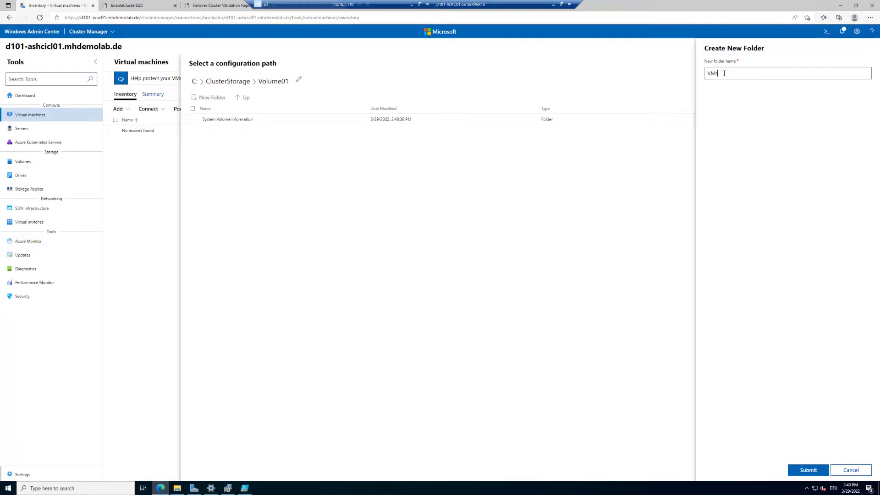
pyautogui.click(808, 470)
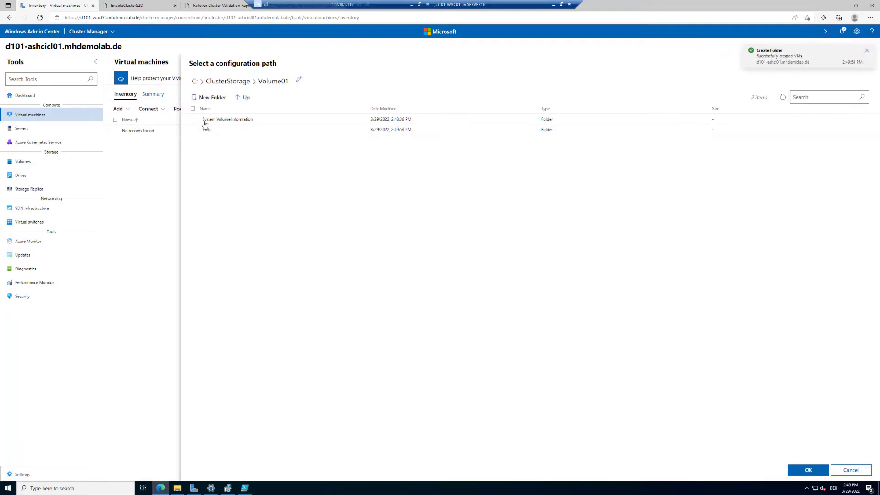
# Use the VMs folder as DemoVM01's configuration path and create the virtual machine.
pyautogui.click(201, 131)
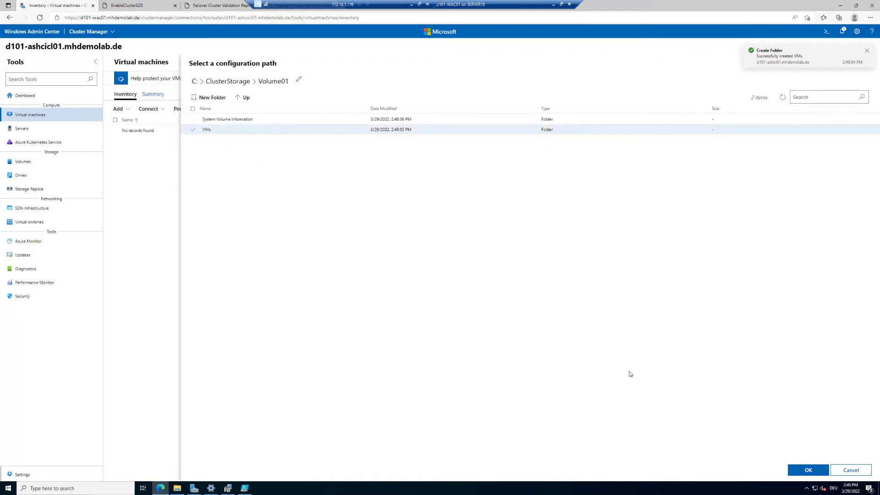
pyautogui.click(807, 470)
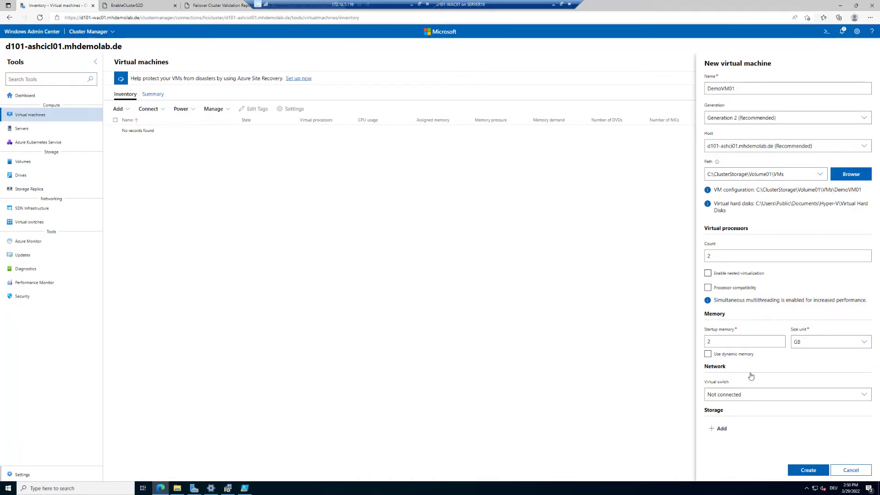
pyautogui.click(817, 475)
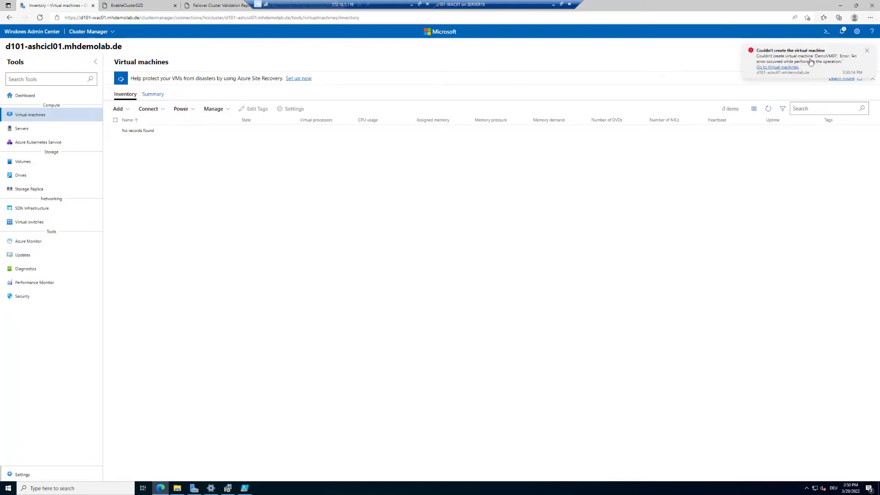
pyautogui.click(795, 63)
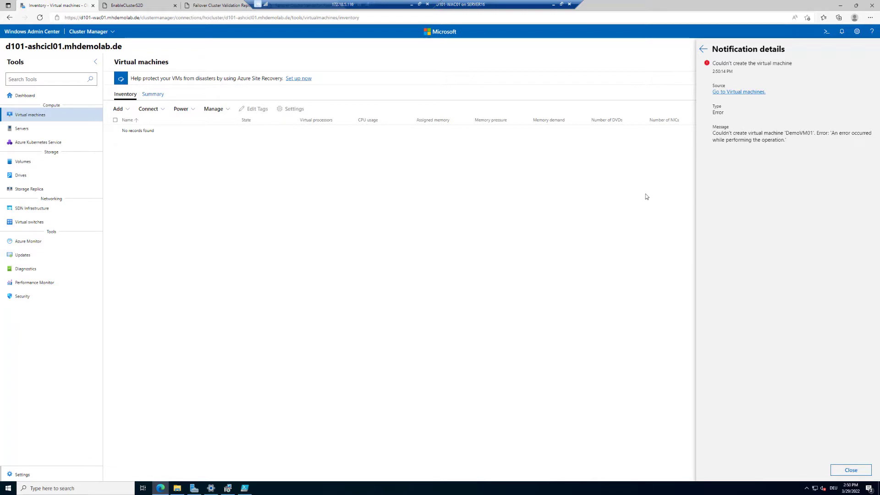
pyautogui.click(704, 49)
pyautogui.click(335, 256)
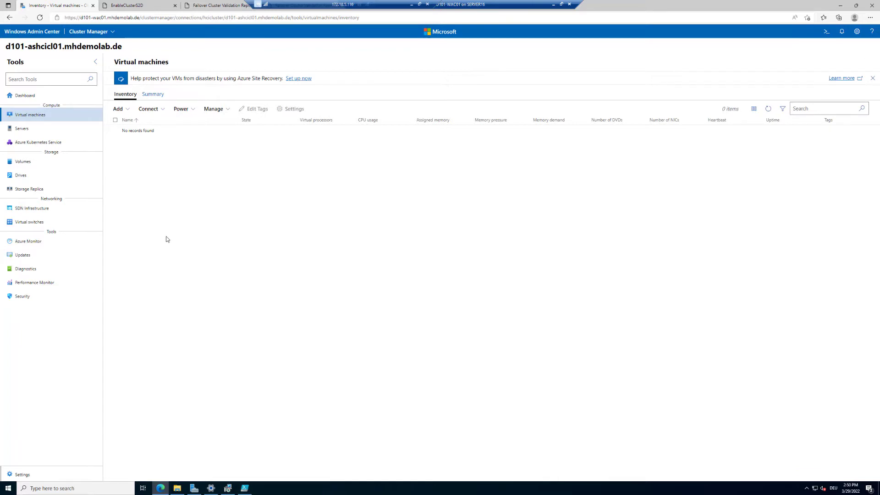
# Return to the cluster Dashboard and start 'Register this cluster' under Azure connection.
pyautogui.click(21, 97)
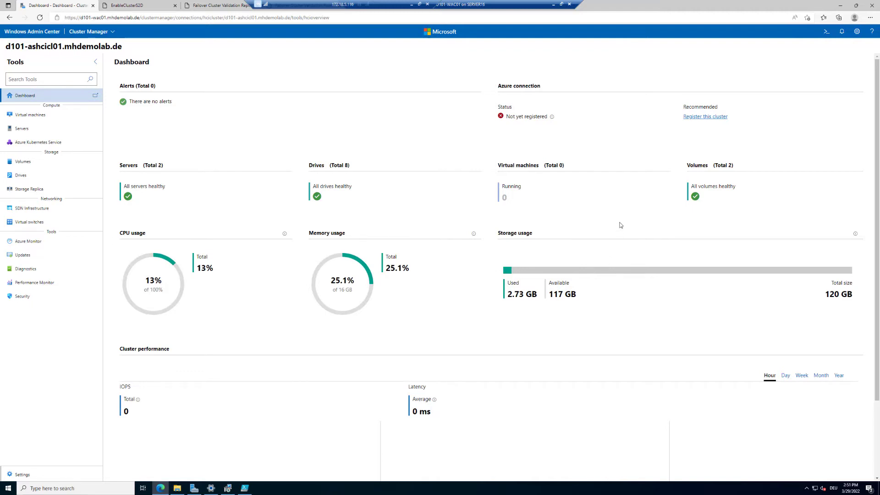
pyautogui.click(711, 119)
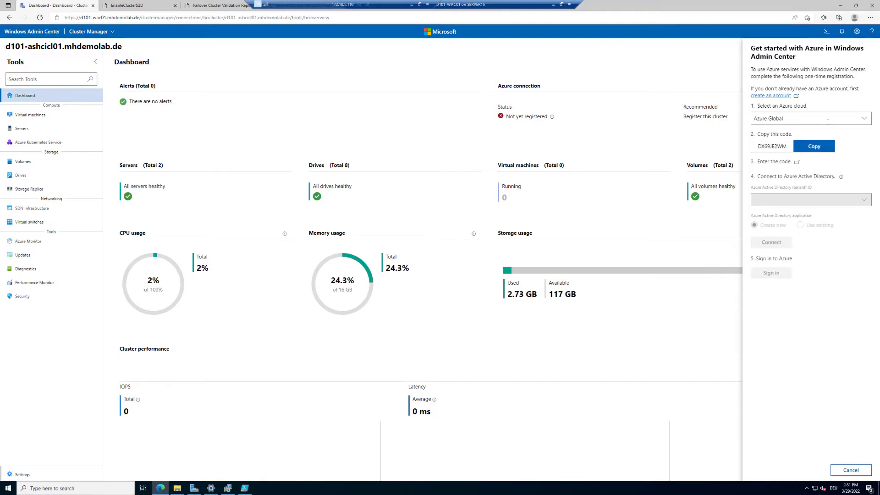
# Confirm Azure Global as the cloud, copy the one-time code, and open the code-entry page.
pyautogui.click(866, 121)
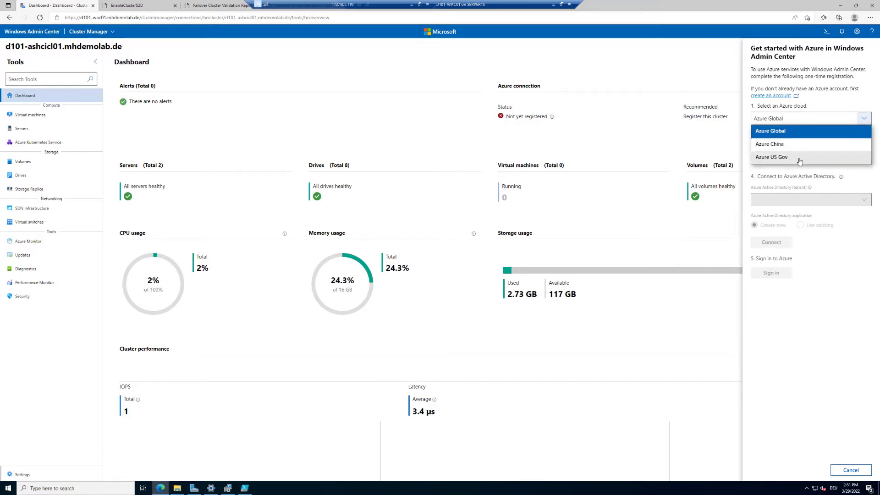
pyautogui.click(787, 133)
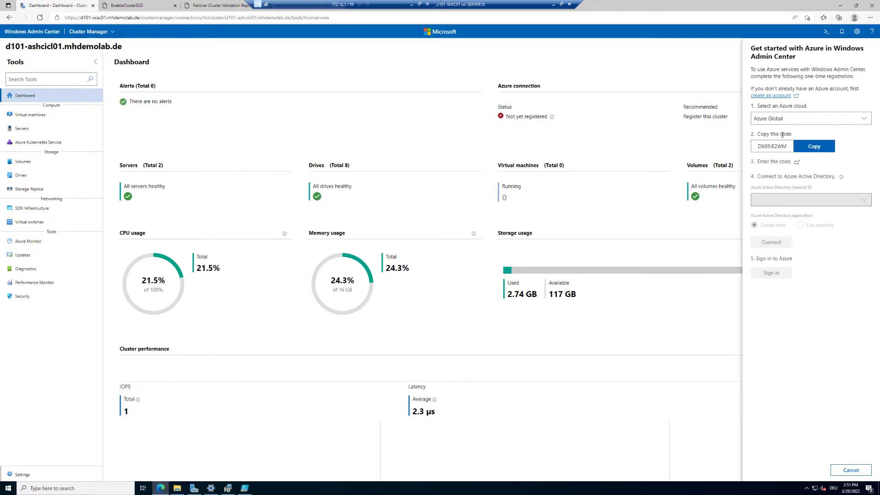
pyautogui.click(823, 148)
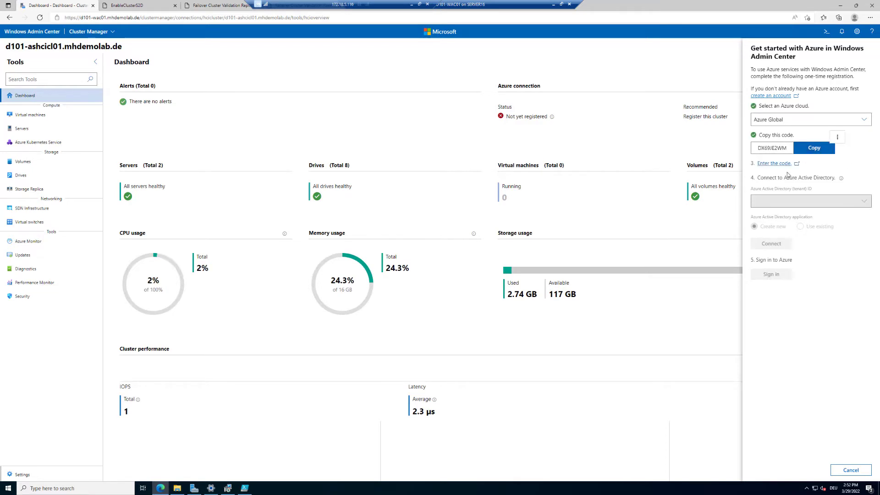
pyautogui.click(775, 164)
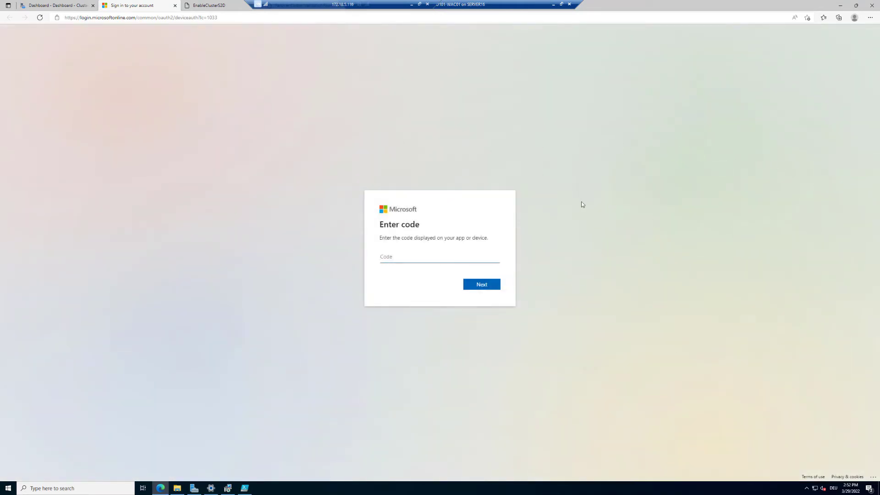
# Paste the registration code and enter the Azure account e-mail address.
pyautogui.hotkey('ctrl', 'v')
pyautogui.click(487, 287)
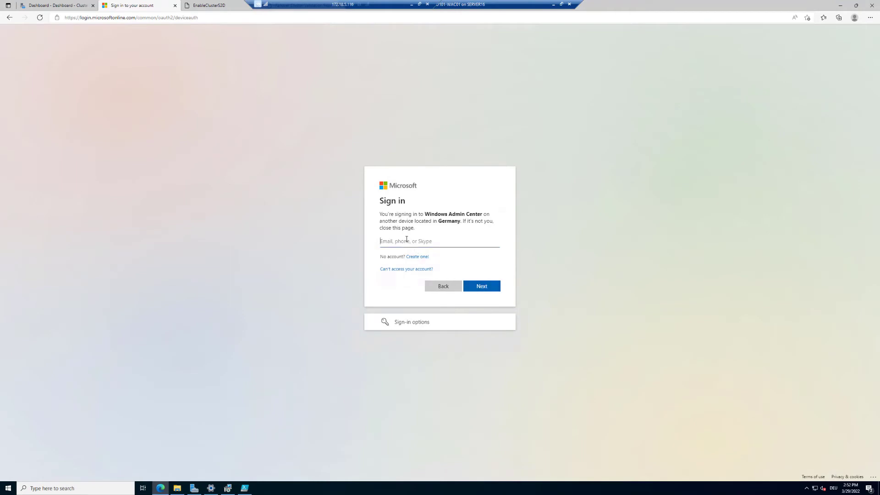
pyautogui.click(487, 291)
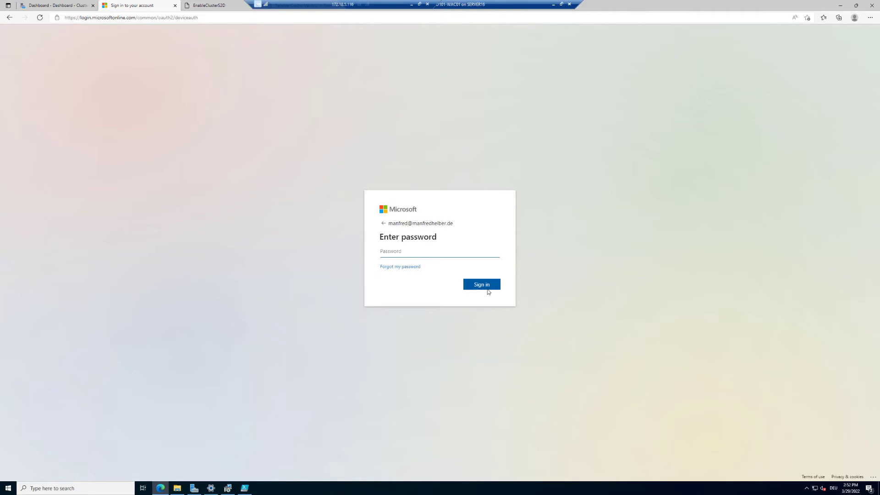
# Enter the account password, approve the Windows Admin Center sign-in, and close the tab.
pyautogui.write('********')
pyautogui.click(488, 290)
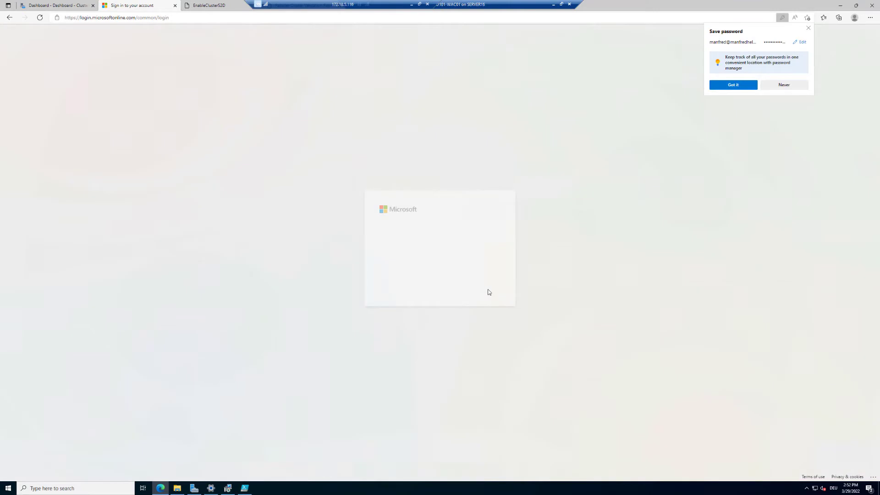
pyautogui.click(742, 85)
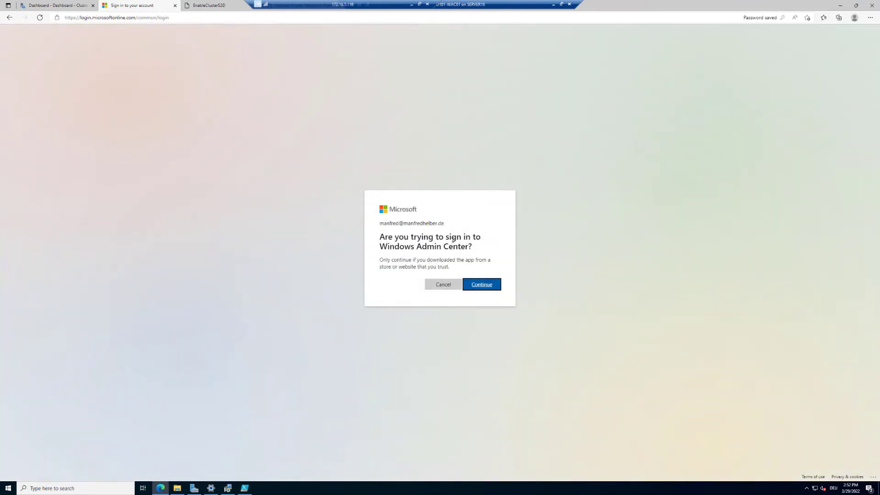
pyautogui.click(481, 285)
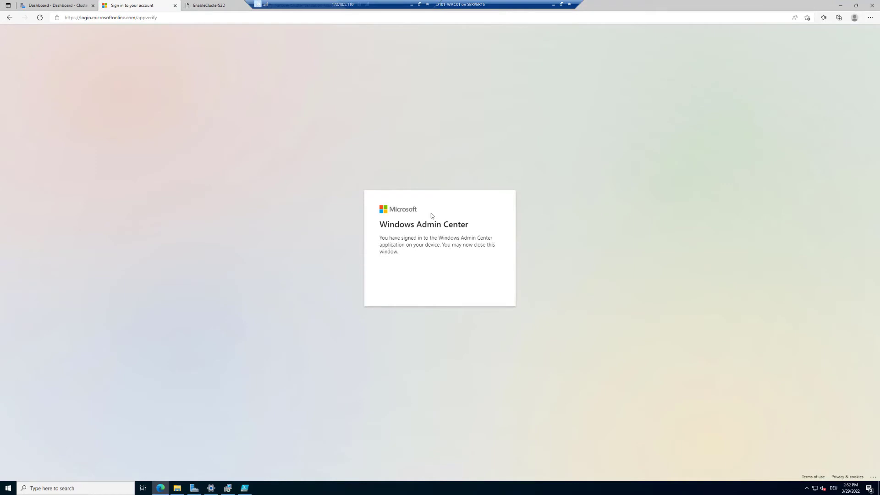
pyautogui.click(175, 5)
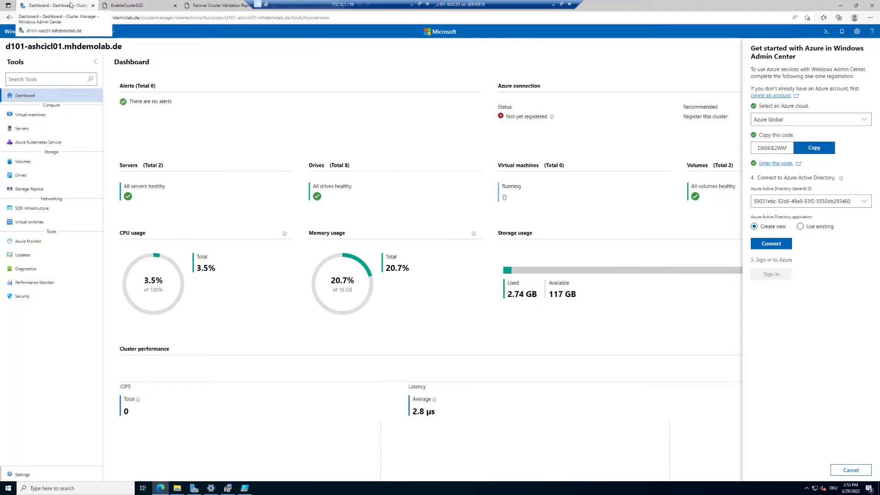
# Keep the current tenant ID, choose 'Create new' Azure AD application, and connect.
pyautogui.click(863, 202)
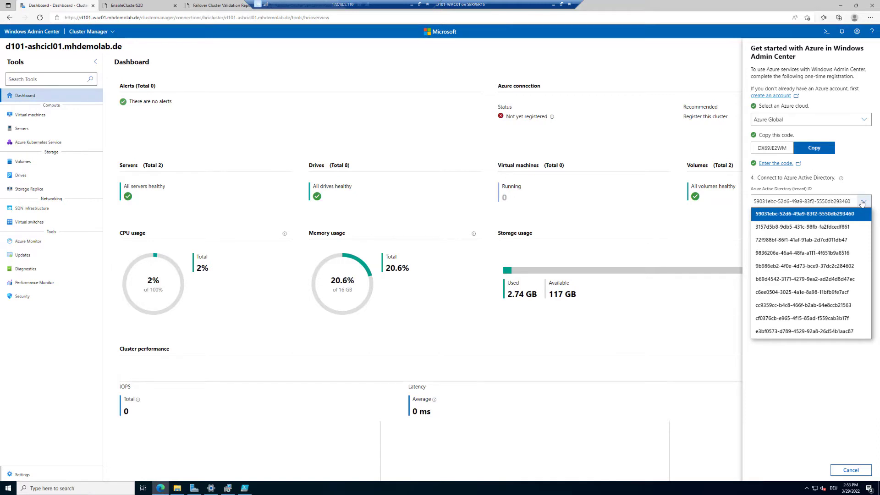
pyautogui.click(863, 203)
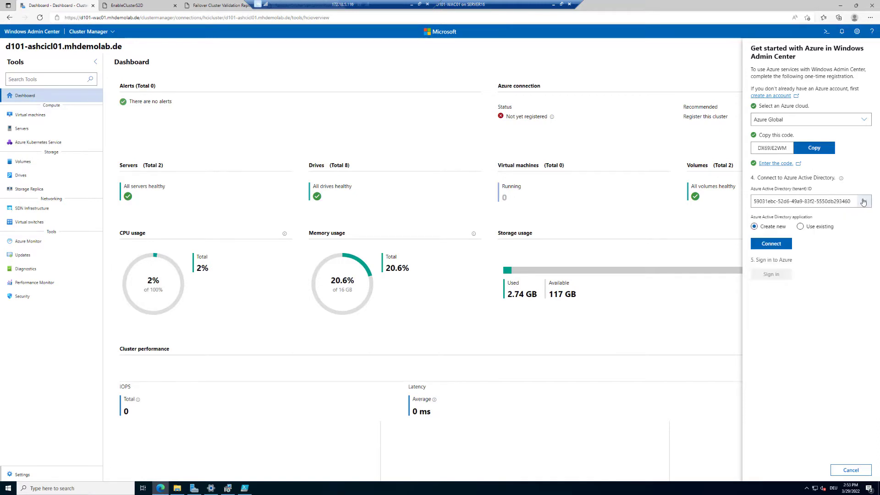
pyautogui.click(863, 203)
pyautogui.click(863, 203)
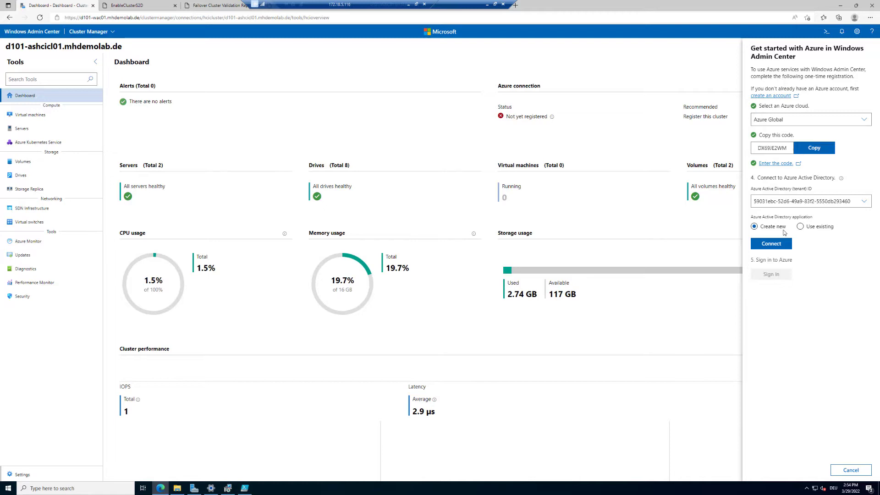
pyautogui.click(801, 226)
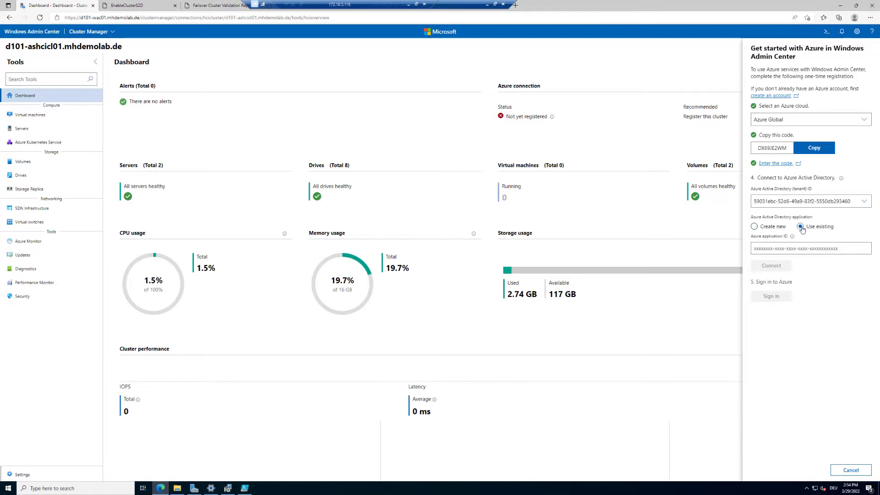
pyautogui.click(778, 228)
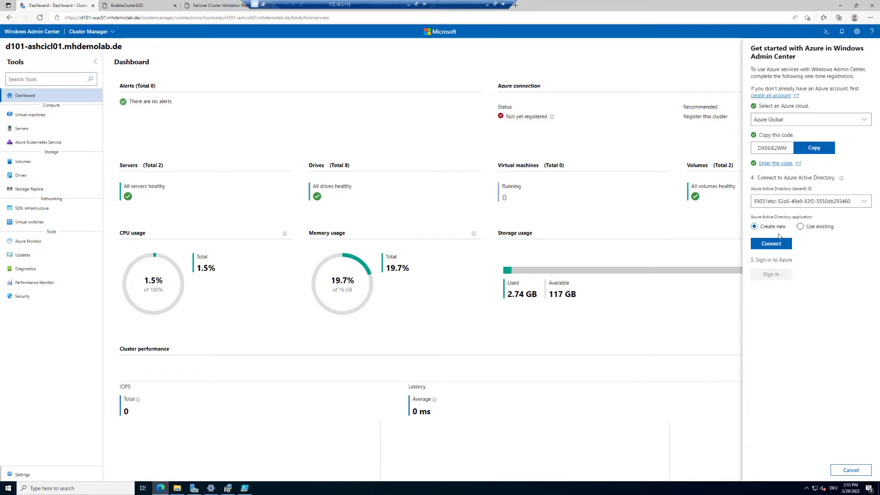
pyautogui.click(779, 246)
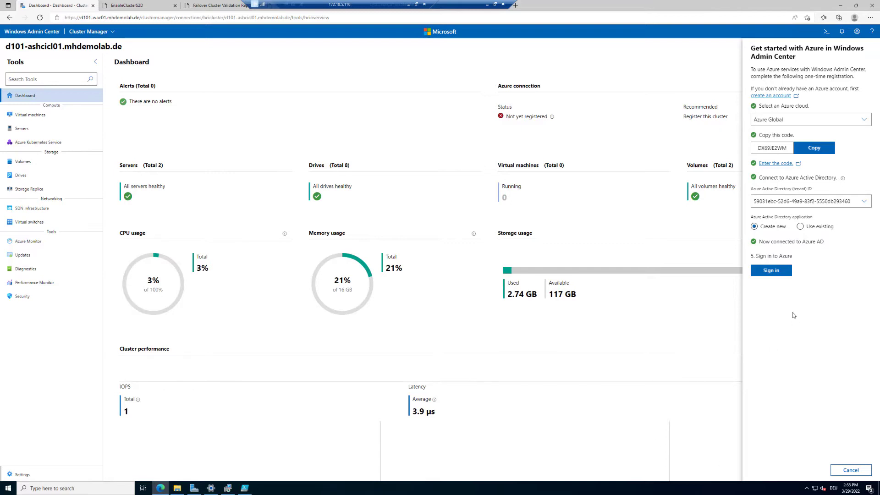
# Sign in to Azure and accept the Windows Admin Center app's requested permissions.
pyautogui.click(772, 272)
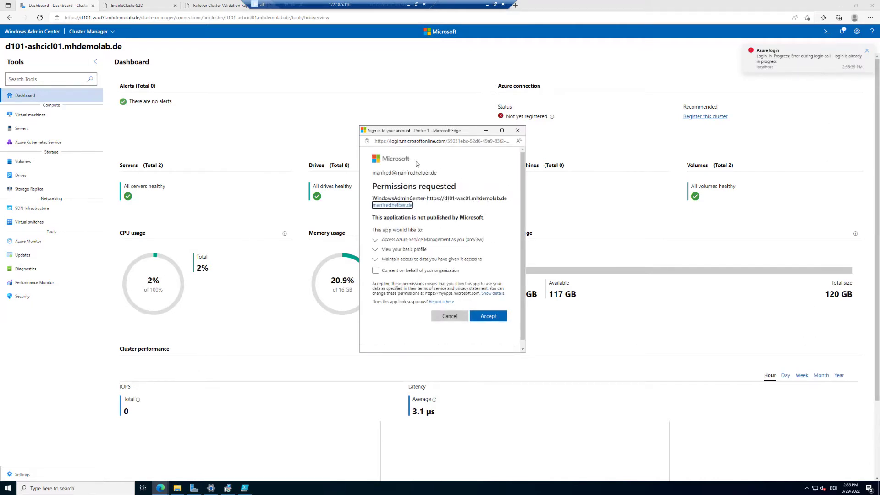
pyautogui.click(494, 318)
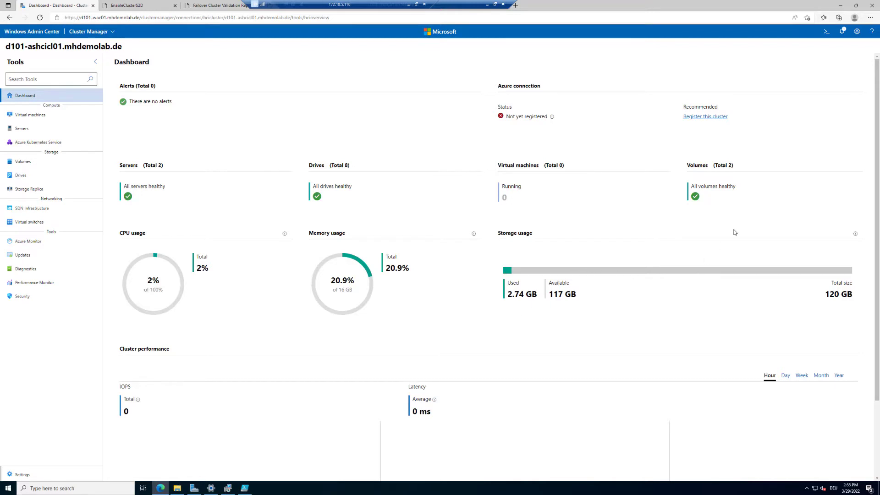
# Open Settings > Account to confirm the Azure account is signed in beside the gateway account.
pyautogui.click(857, 32)
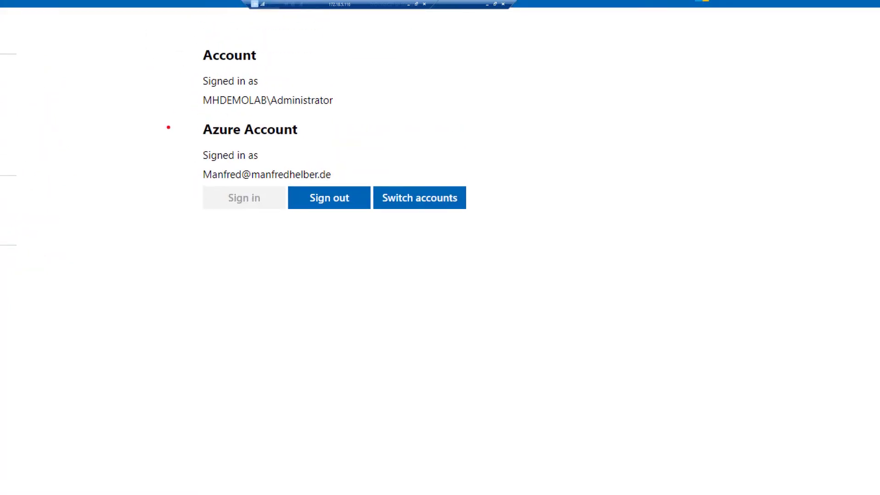
pyautogui.moveTo(185, 112)
pyautogui.mouseDown()
pyautogui.moveTo(345, 208)
pyautogui.moveTo(551, 234)
pyautogui.moveTo(554, 223)
pyautogui.mouseUp()
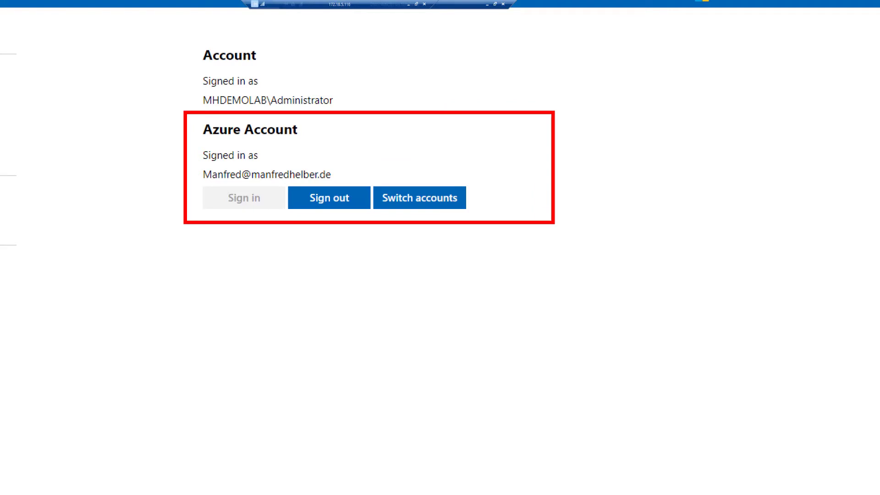
pyautogui.press('Escape')
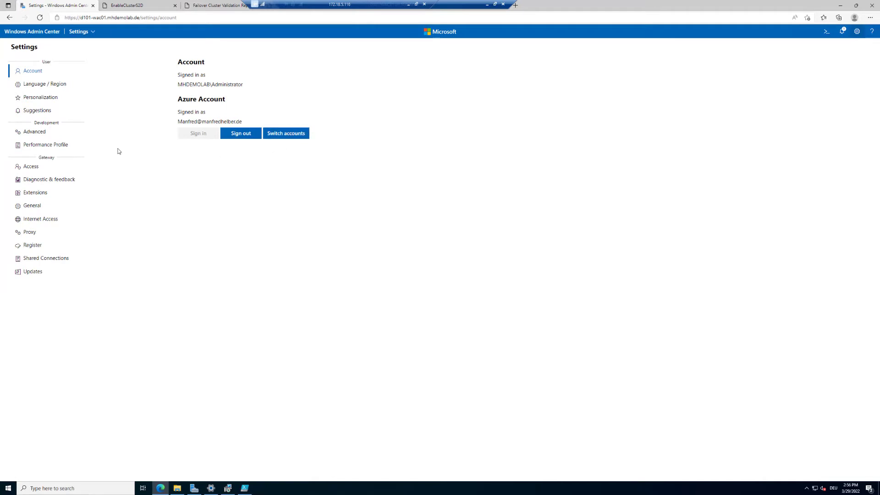
# Connect to the d101-ashcicl01 cluster, start 'Register this cluster' and accept the app permissions.
pyautogui.click(40, 32)
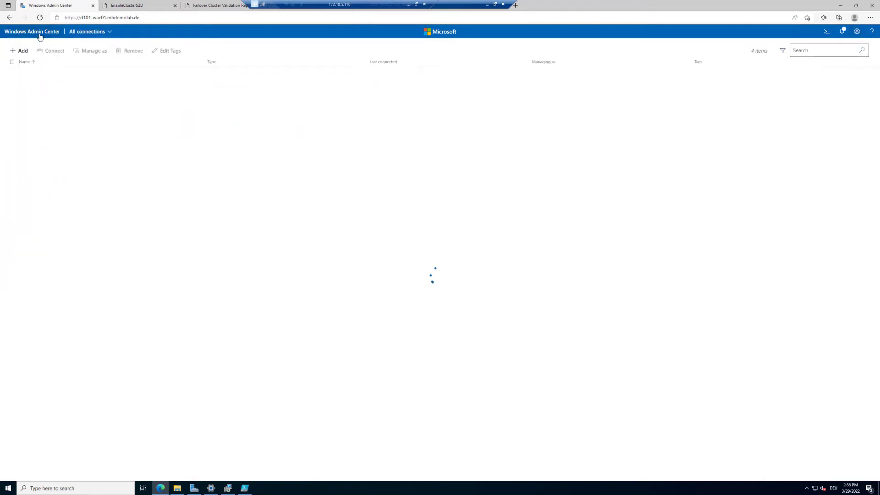
pyautogui.click(54, 93)
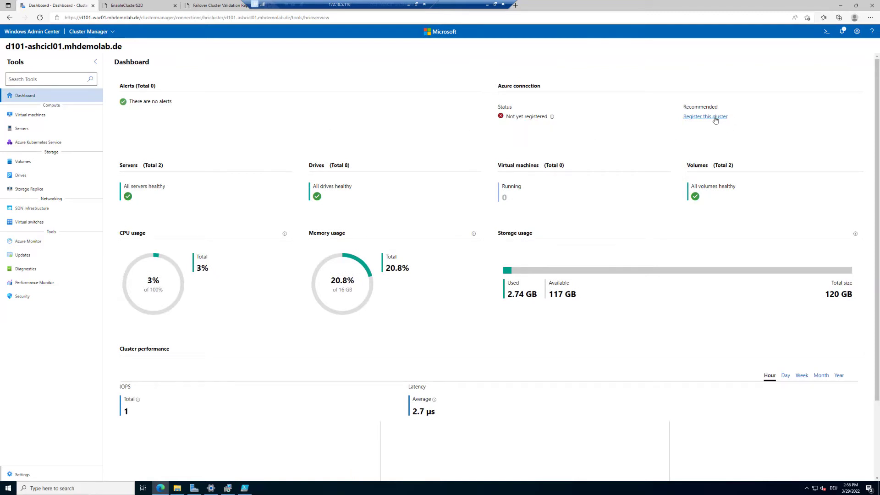
pyautogui.click(715, 118)
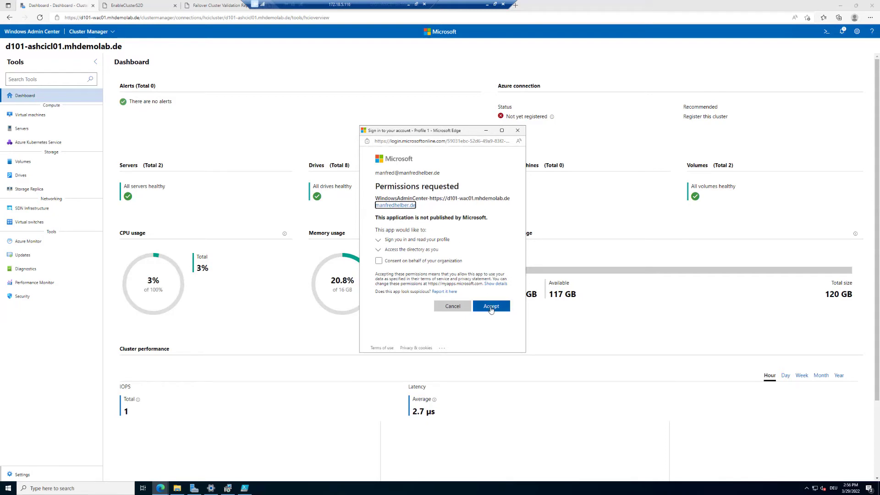
pyautogui.click(491, 306)
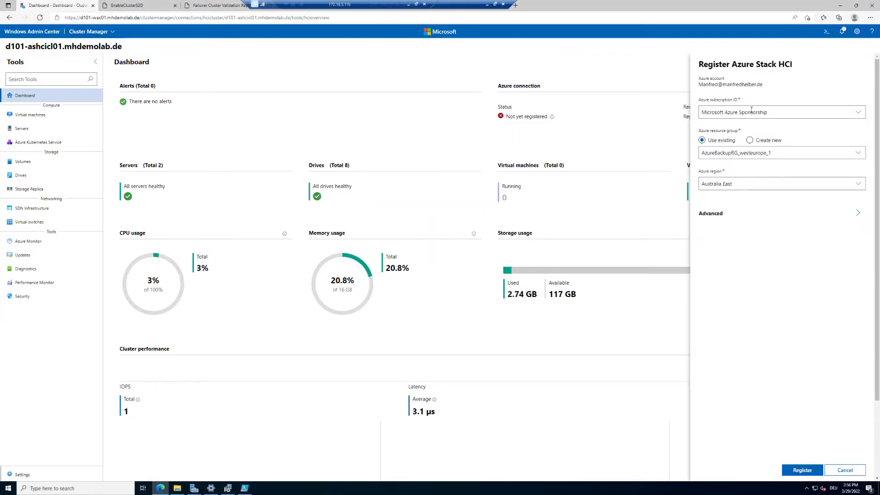
# Keep the Microsoft Azure Sponsorship subscription and create a new resource group named ASHCIRG.
pyautogui.click(776, 110)
pyautogui.click(776, 110)
pyautogui.click(776, 110)
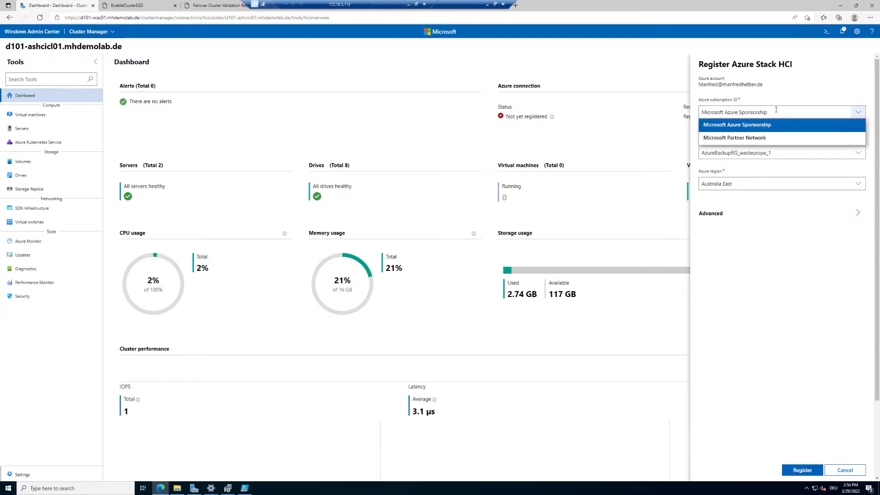
pyautogui.click(776, 110)
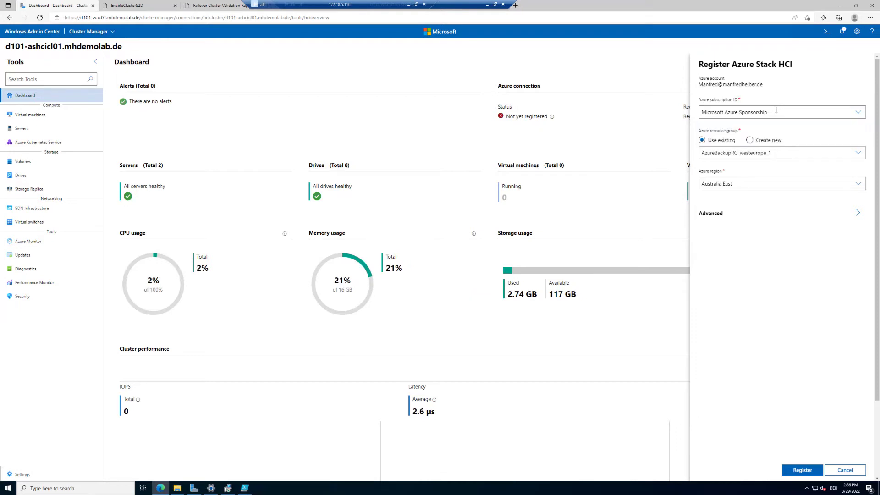
pyautogui.click(860, 111)
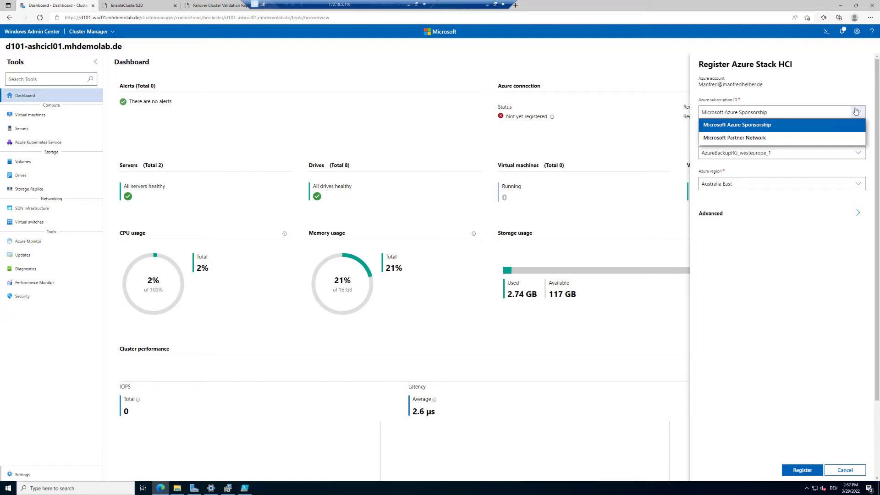
pyautogui.click(771, 127)
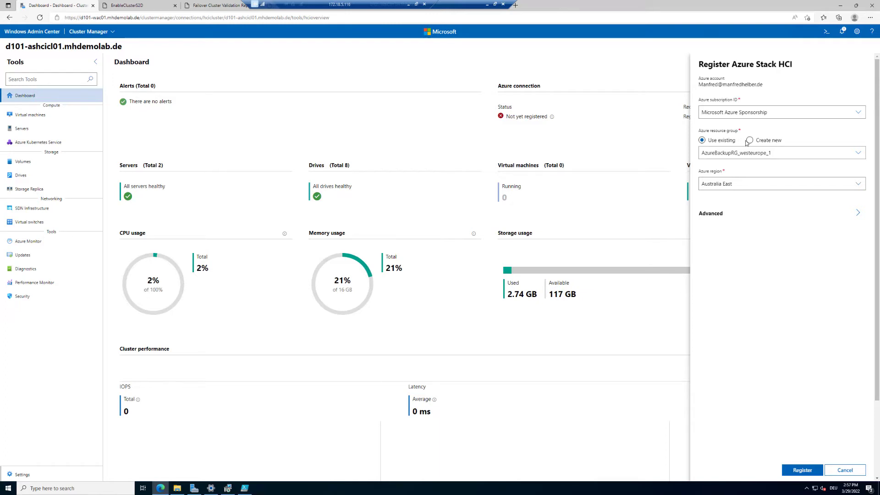
pyautogui.click(750, 141)
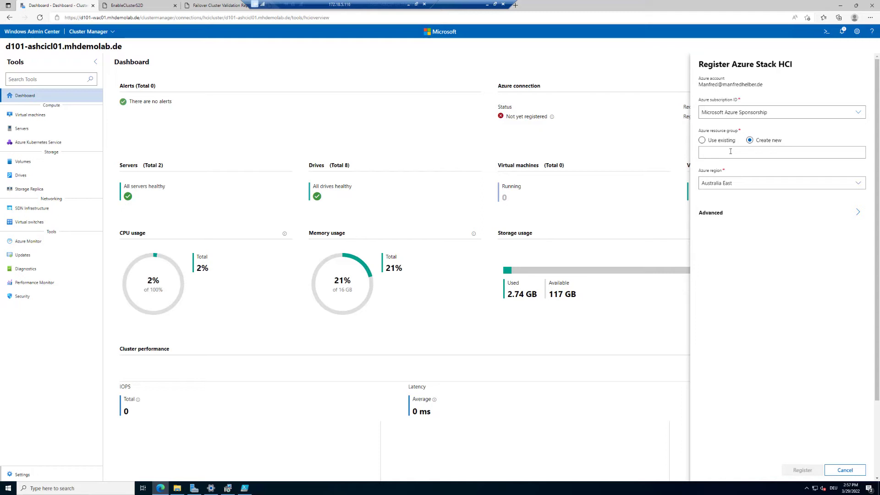
pyautogui.click(730, 151)
pyautogui.write('ASHCIRG')
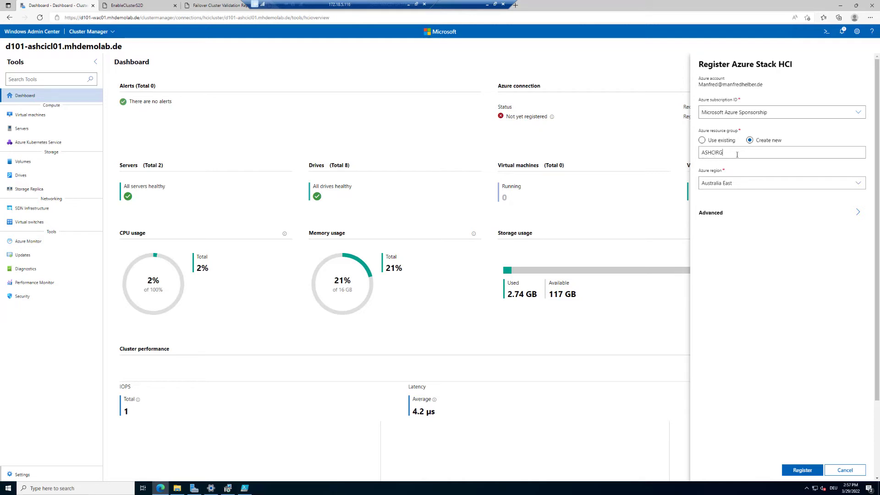
# Set the region to West Europe, with Enable Azure Arc checked under Advanced options.
pyautogui.click(760, 181)
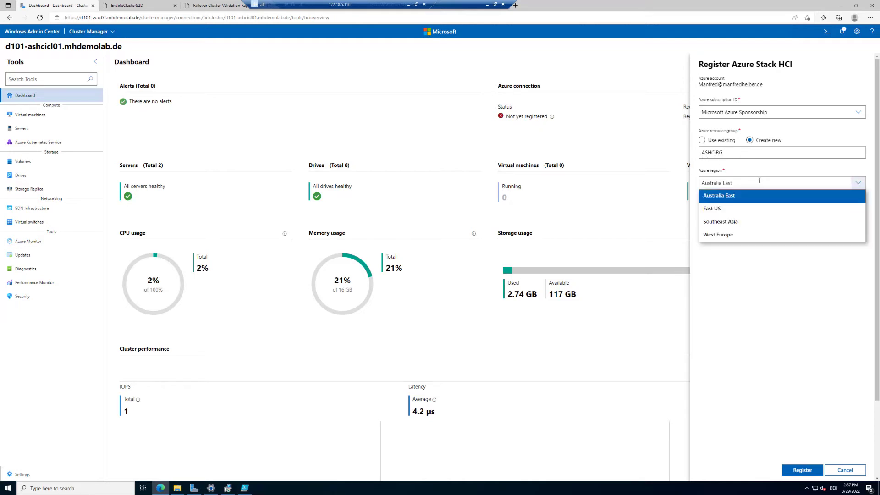
pyautogui.click(737, 237)
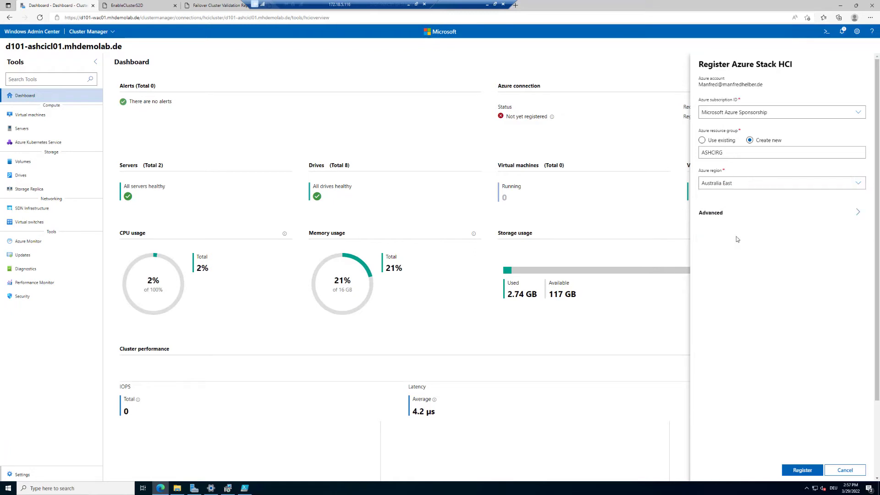
pyautogui.click(724, 214)
pyautogui.click(764, 179)
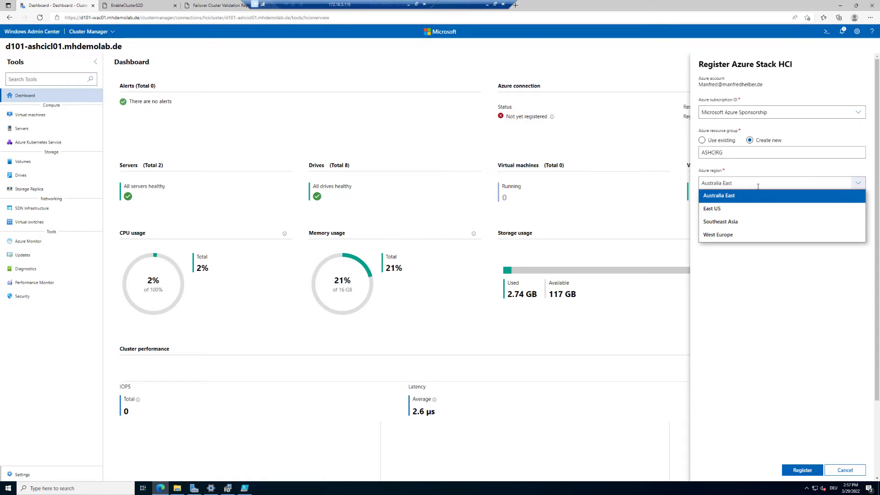
pyautogui.click(758, 185)
pyautogui.click(754, 184)
pyautogui.click(736, 235)
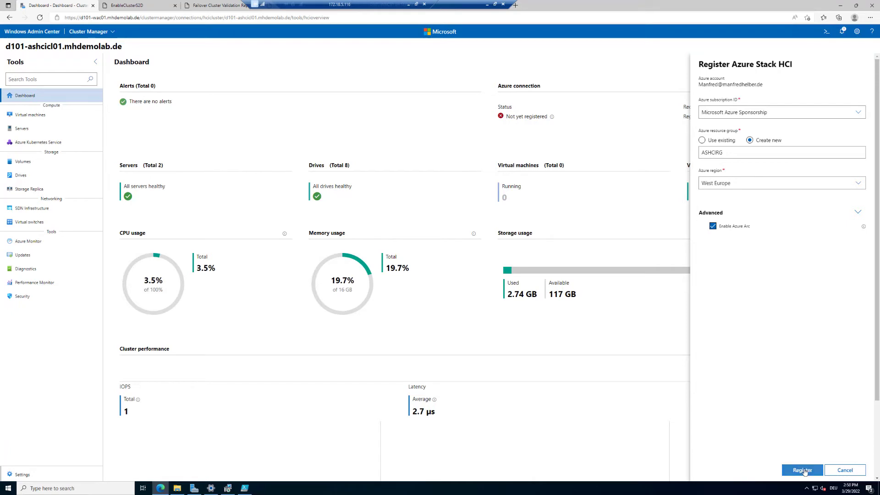
# Submit the d101-ashcicl01 registration and wait until the dashboard shows Azure connection Connected.
pyautogui.click(803, 470)
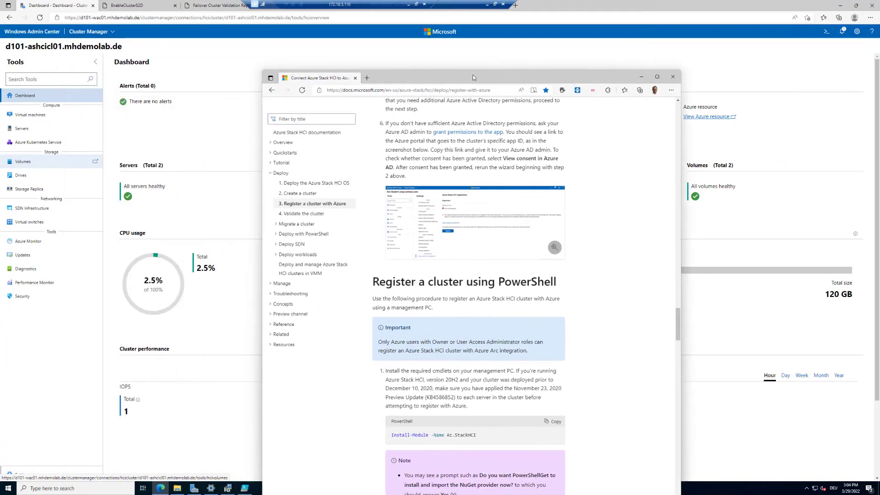
# Study the Register-AzStackHCI command, highlighting its cmdlet name, SubscriptionId and computer name values.
pyautogui.scroll(-2, 395, 238)
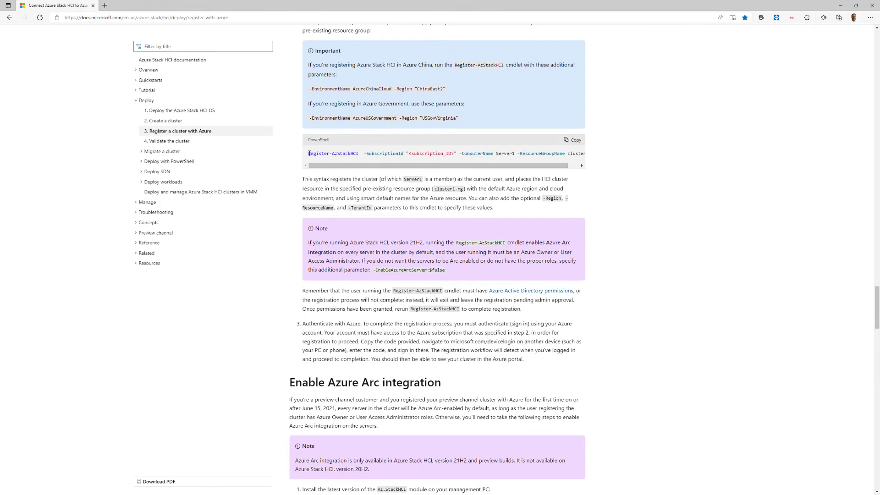
pyautogui.moveTo(308, 153); pyautogui.dragTo(362, 154)
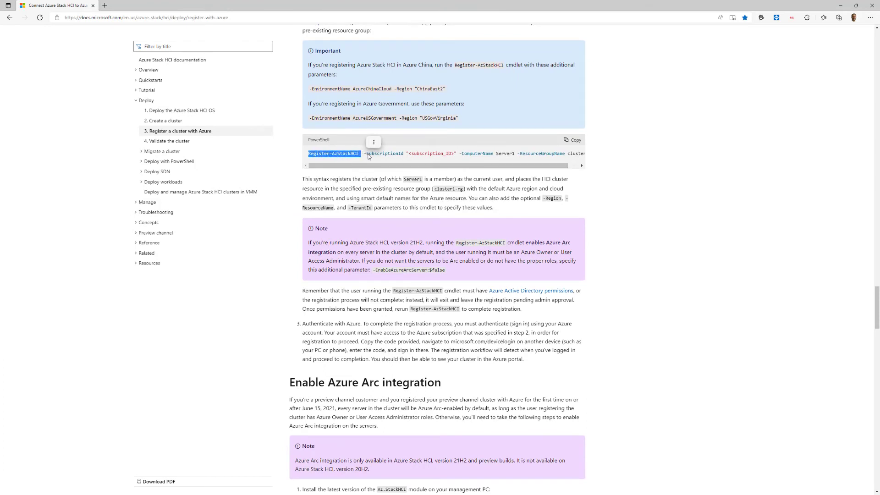
pyautogui.click(366, 154)
pyautogui.moveTo(365, 153); pyautogui.dragTo(488, 164)
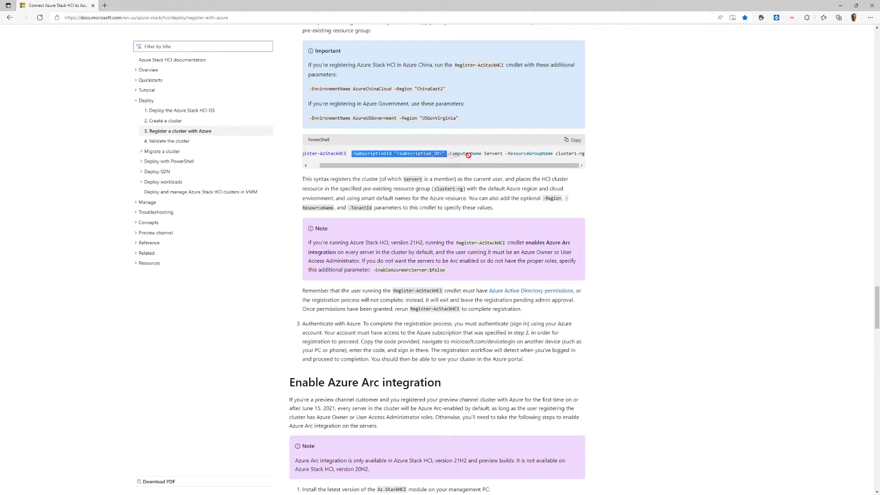
pyautogui.moveTo(458, 153); pyautogui.dragTo(591, 159)
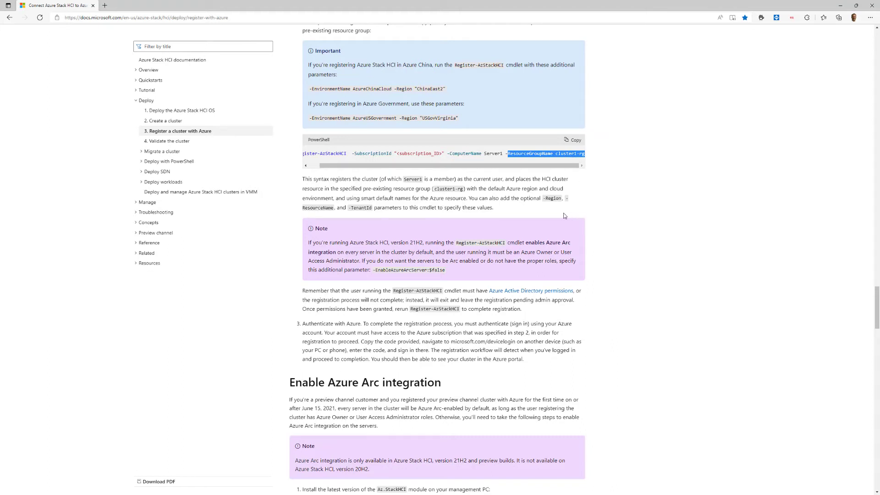
pyautogui.moveTo(439, 166); pyautogui.dragTo(379, 165)
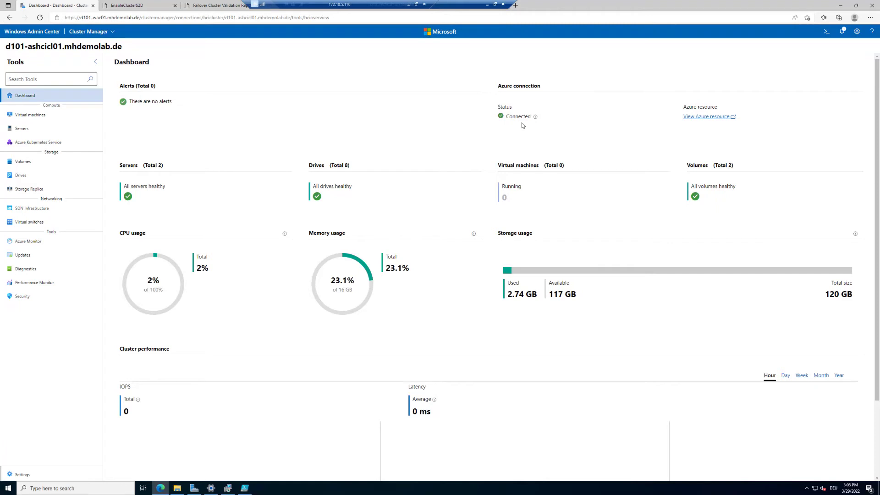
# Open cluster Settings > Azure Stack HCI registration showing Registered, Azure Arc Enabled and Connected.
pyautogui.click(23, 474)
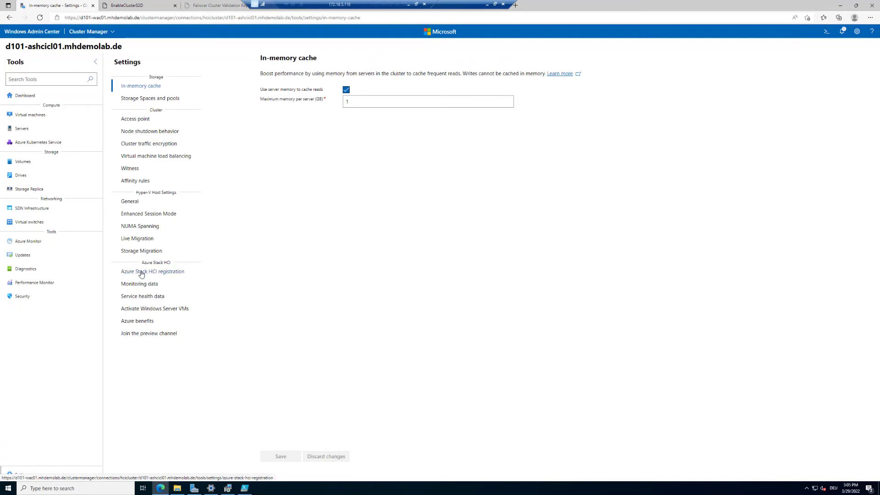
pyautogui.click(141, 273)
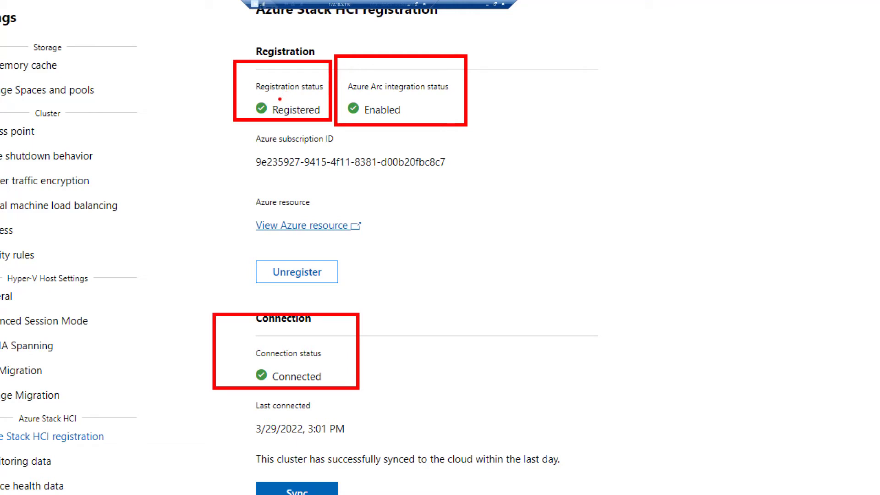
# Sync the cluster with Azure under Connection, confirming a successful cloud sync on 3/29/2022.
pyautogui.moveTo(280, 98)
pyautogui.mouseDown()
pyautogui.moveTo(285, 105)
pyautogui.moveTo(295, 95)
pyautogui.mouseUp()
pyautogui.moveTo(323, 362)
pyautogui.mouseDown()
pyautogui.moveTo(332, 371)
pyautogui.moveTo(344, 352)
pyautogui.mouseUp()
pyautogui.moveTo(289, 418)
pyautogui.mouseDown()
pyautogui.moveTo(251, 415)
pyautogui.moveTo(240, 426)
pyautogui.moveTo(296, 442)
pyautogui.moveTo(356, 433)
pyautogui.moveTo(331, 417)
pyautogui.moveTo(274, 418)
pyautogui.mouseUp()
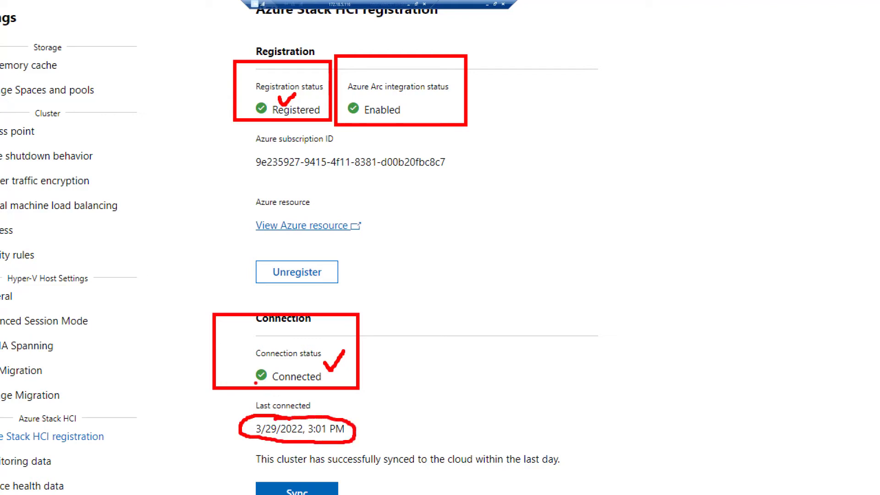
pyautogui.moveTo(255, 379)
pyautogui.mouseDown()
pyautogui.moveTo(235, 384)
pyautogui.moveTo(219, 407)
pyautogui.moveTo(260, 375)
pyautogui.moveTo(254, 385)
pyautogui.mouseUp()
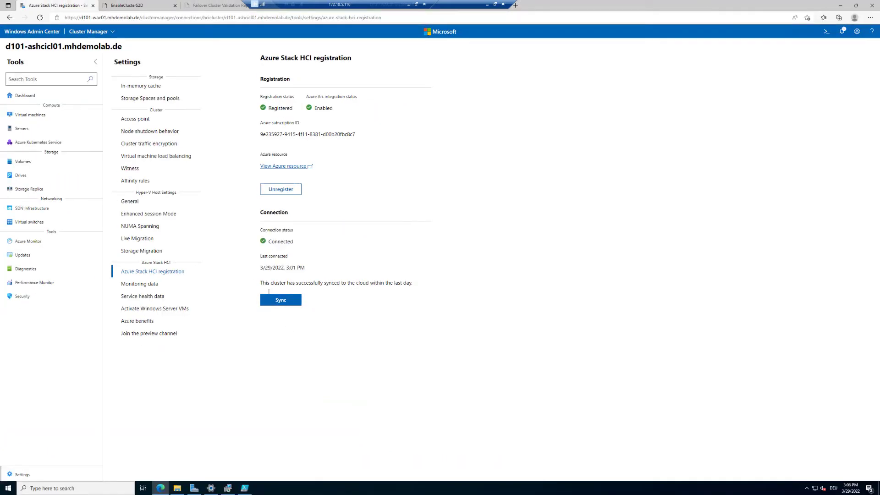
pyautogui.click(286, 306)
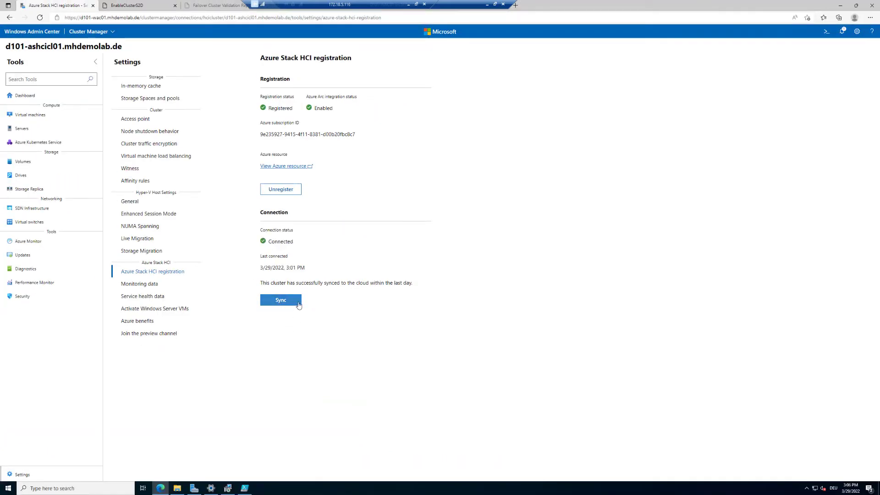
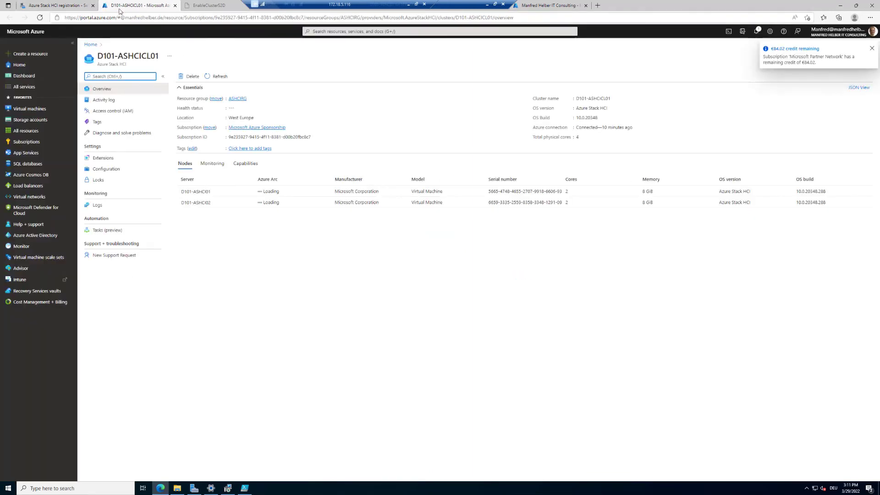
# Switch to the Azure Stack HCI registration page for cluster d101-ashcicl01 in Windows Admin Center.
pyautogui.click(55, 5)
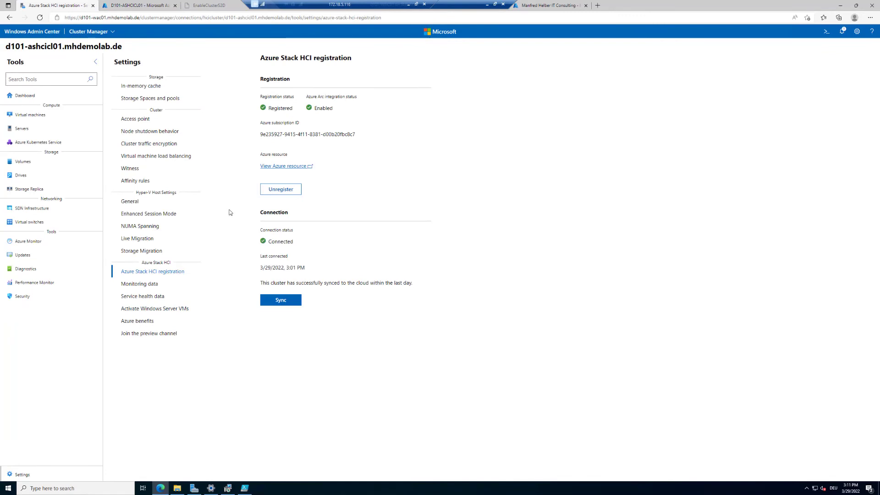
# View the D101-ASHCI01 Arc server from the cluster overview, come back, and open portal Home in a new tab.
pyautogui.click(139, 6)
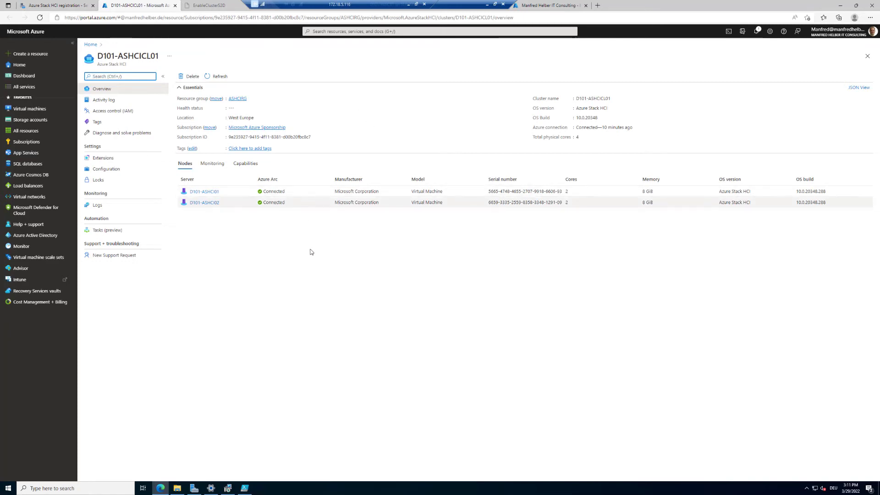
pyautogui.click(331, 406)
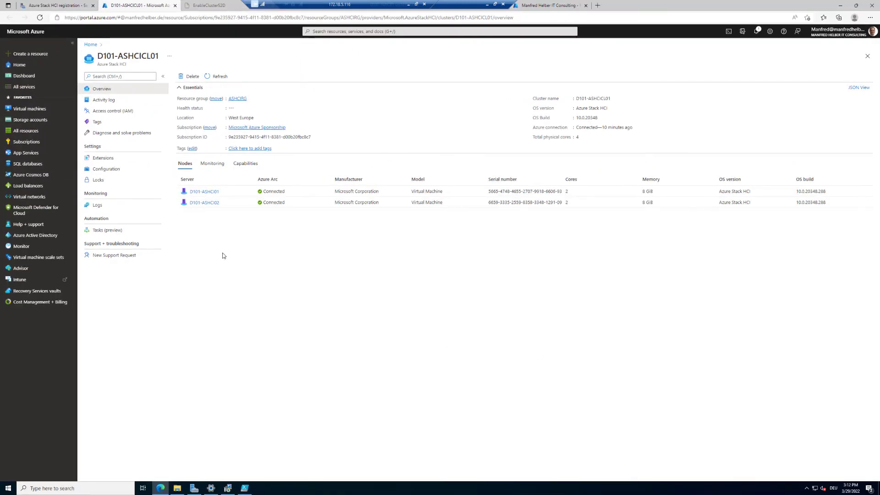
pyautogui.click(204, 192)
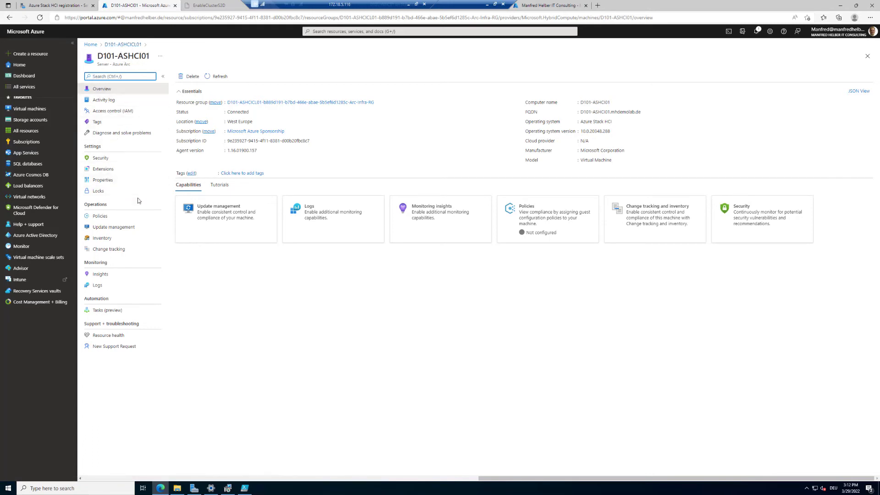
pyautogui.click(13, 20)
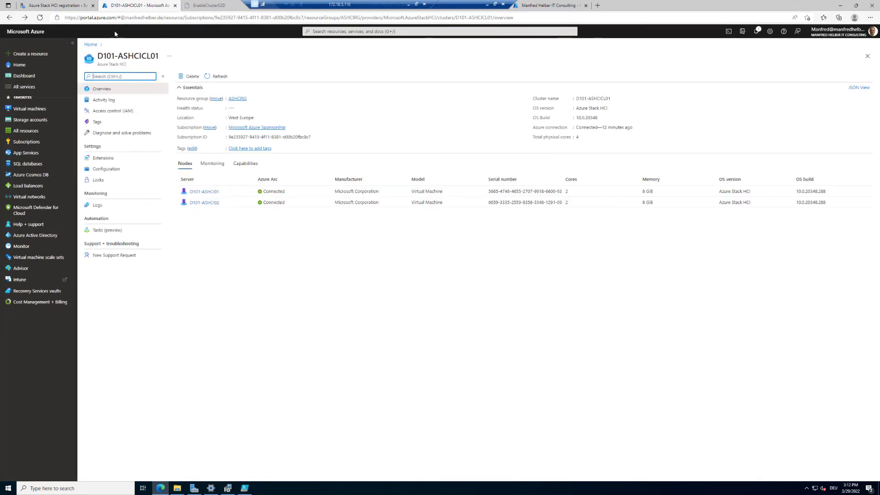
pyautogui.rightClick(31, 32)
pyautogui.click(51, 37)
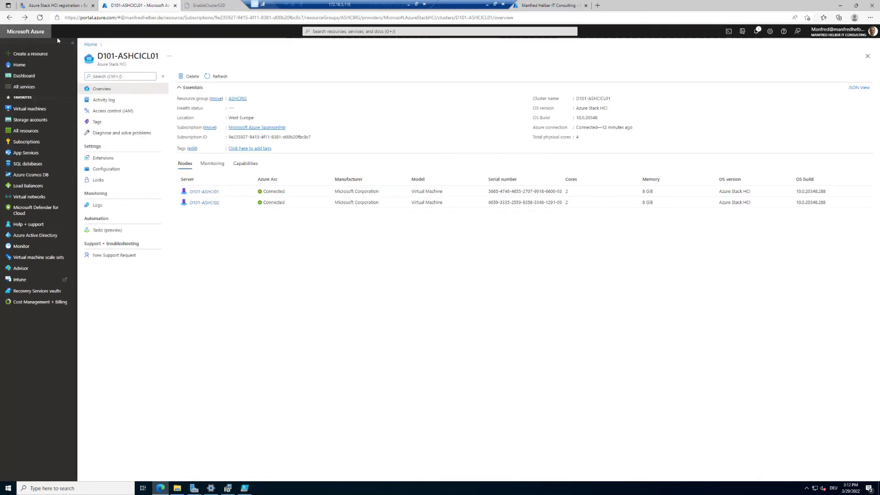
# Load the Azure Arc overview in the new Home tab, then return to the D101-ASHCICL01 tab.
pyautogui.click(208, 5)
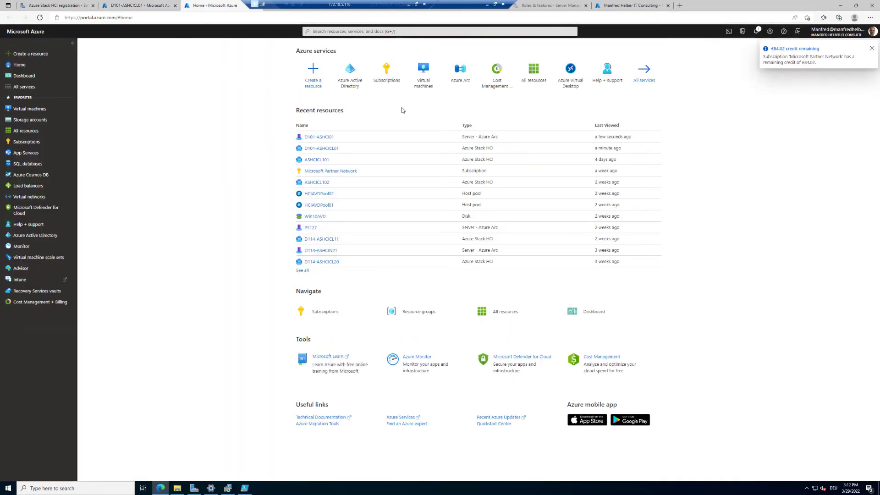
pyautogui.click(461, 77)
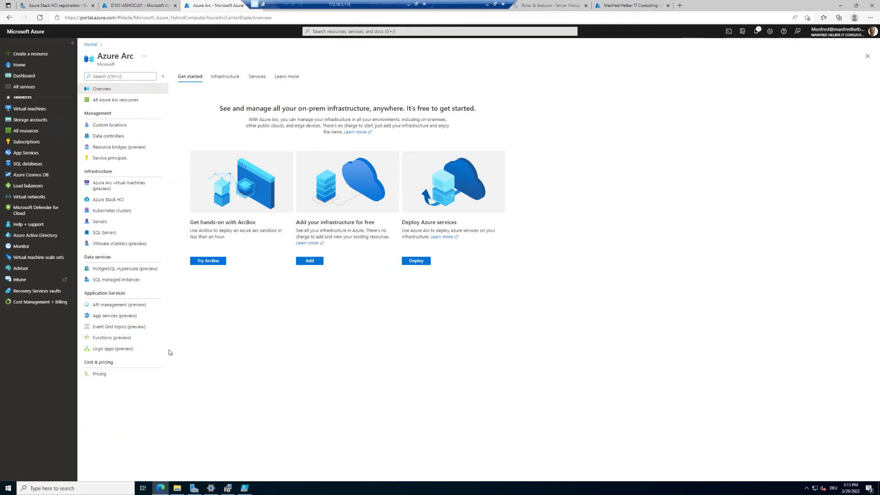
pyautogui.click(114, 5)
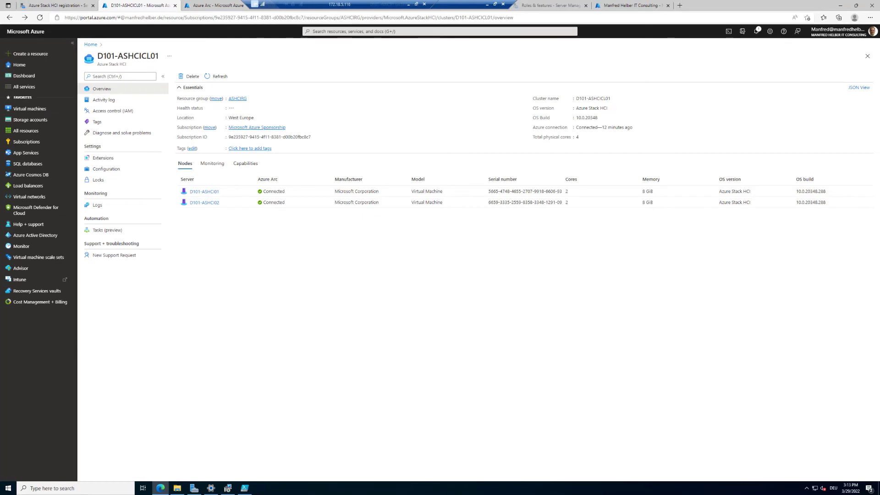
# Browse the cluster's Activity log, Access control (IAM) and Tags, ending on Diagnose and solve problems.
pyautogui.click(108, 101)
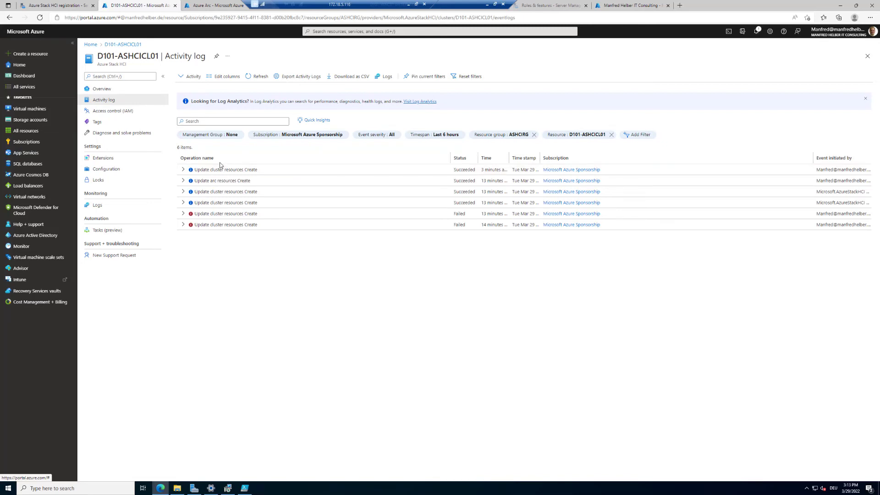
pyautogui.click(184, 170)
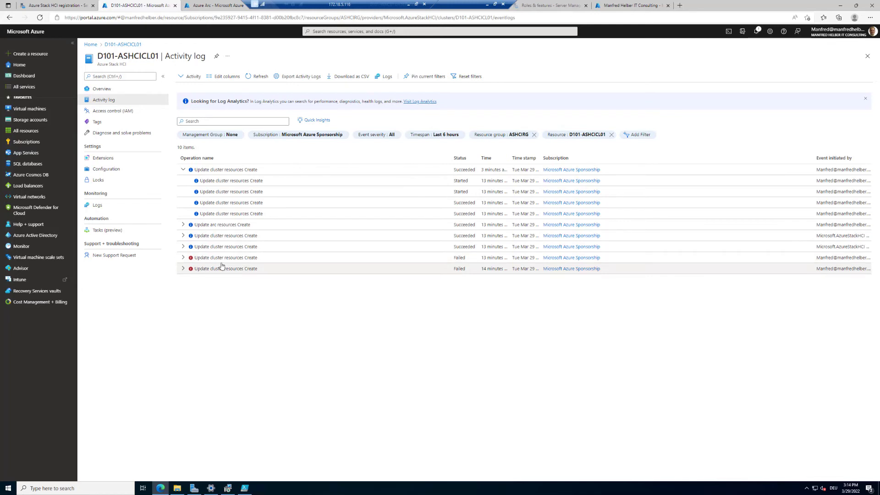
pyautogui.click(117, 115)
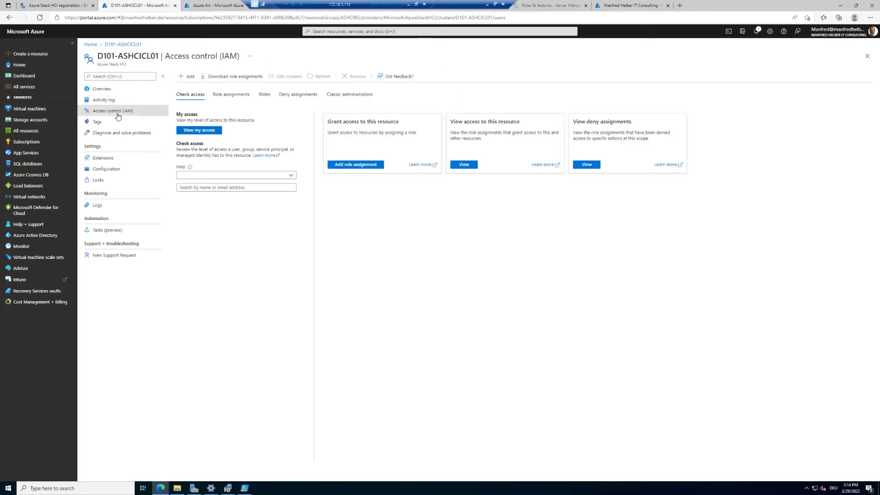
pyautogui.click(105, 126)
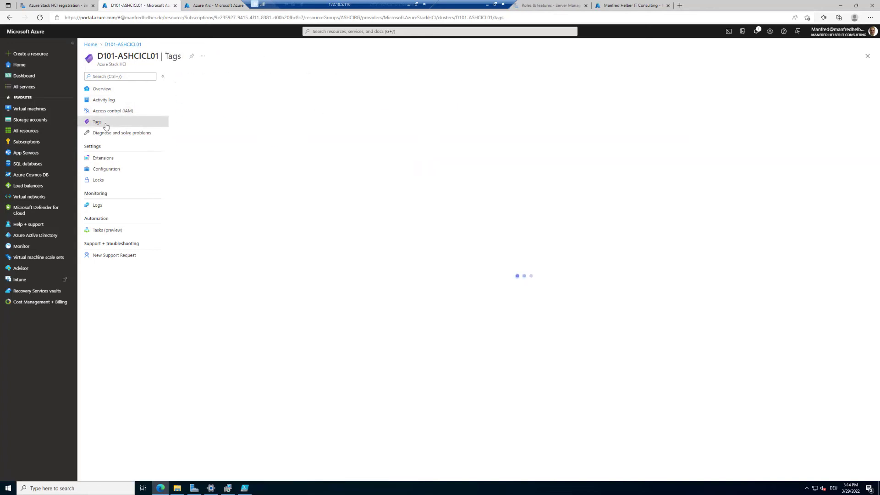
pyautogui.click(117, 136)
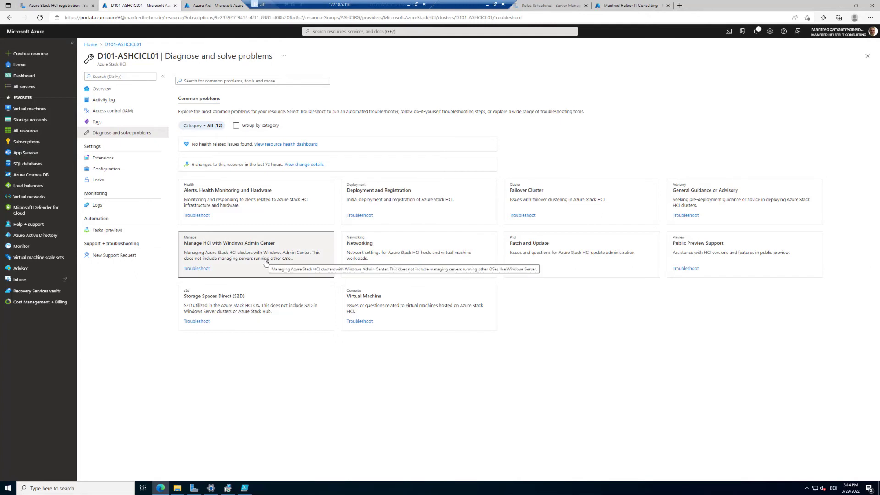
pyautogui.click(548, 203)
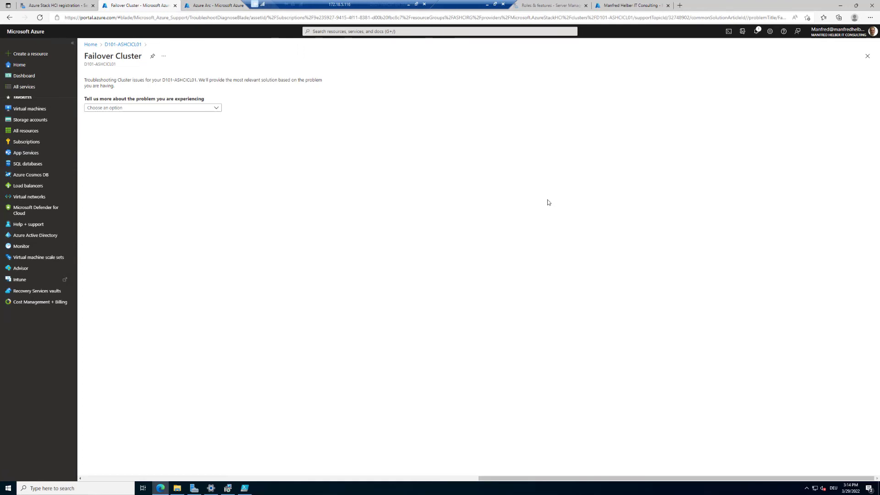
pyautogui.click(202, 108)
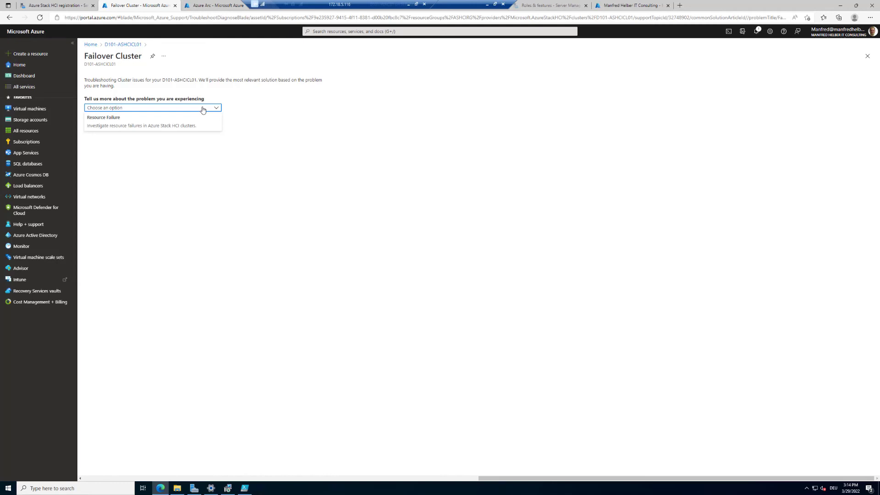
pyautogui.click(131, 130)
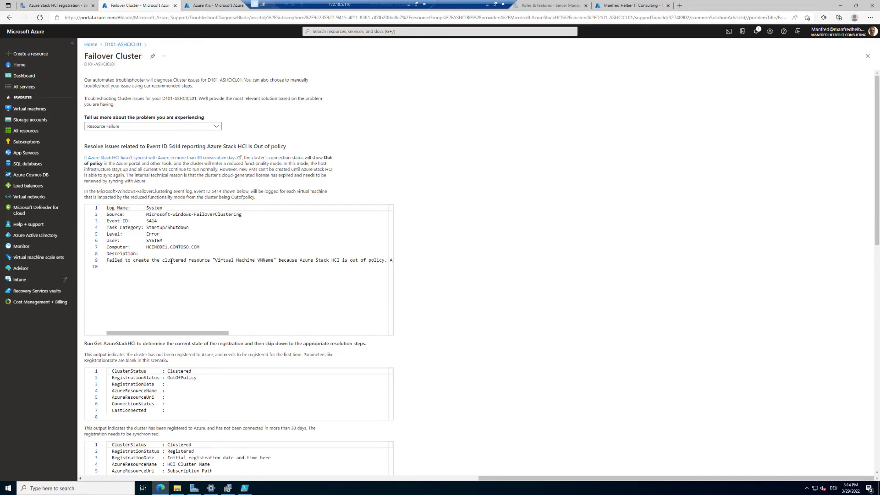
pyautogui.moveTo(112, 260); pyautogui.dragTo(367, 260)
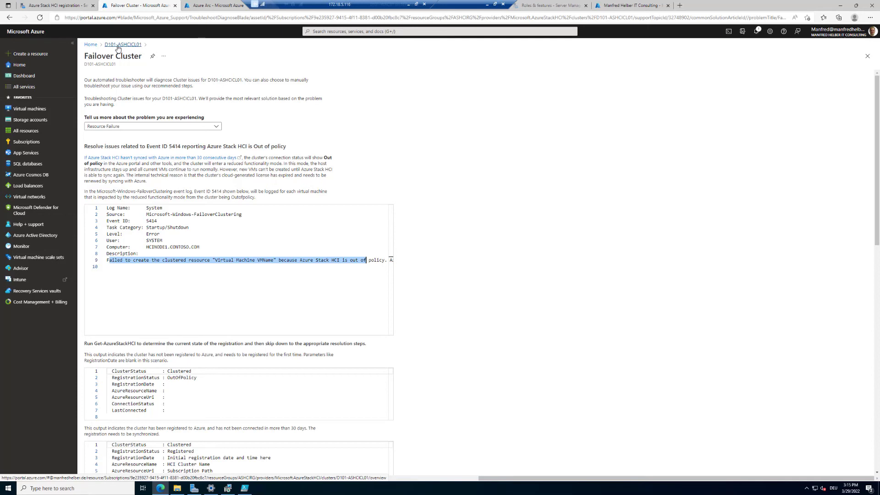
pyautogui.click(117, 46)
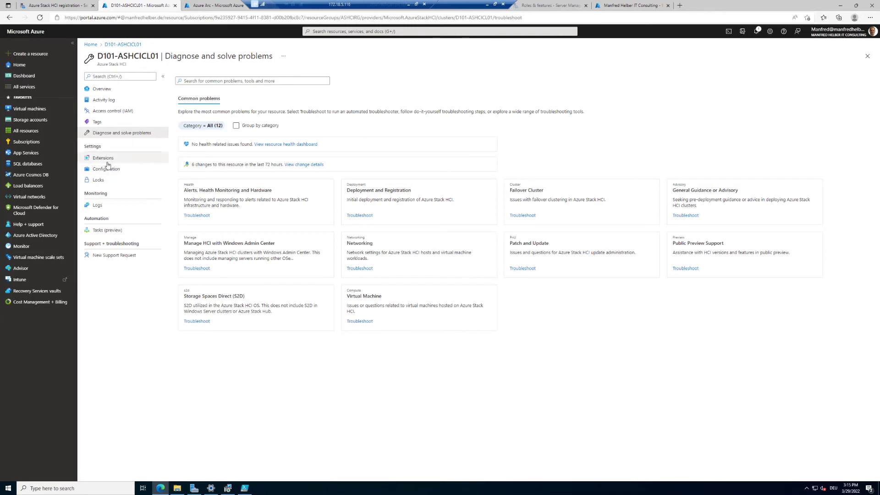
# Tour the cluster's Extensions, Configuration, Locks, Logs, Tasks and New Support Request pages, then Overview.
pyautogui.click(104, 159)
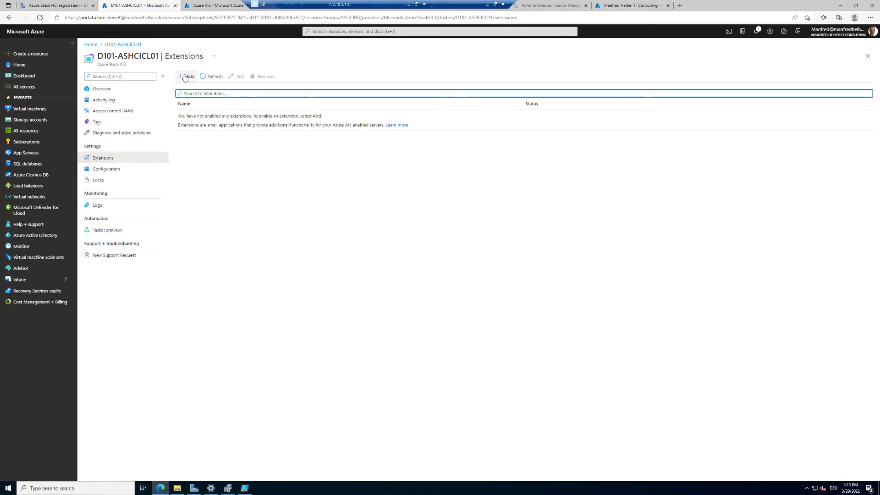
pyautogui.click(115, 172)
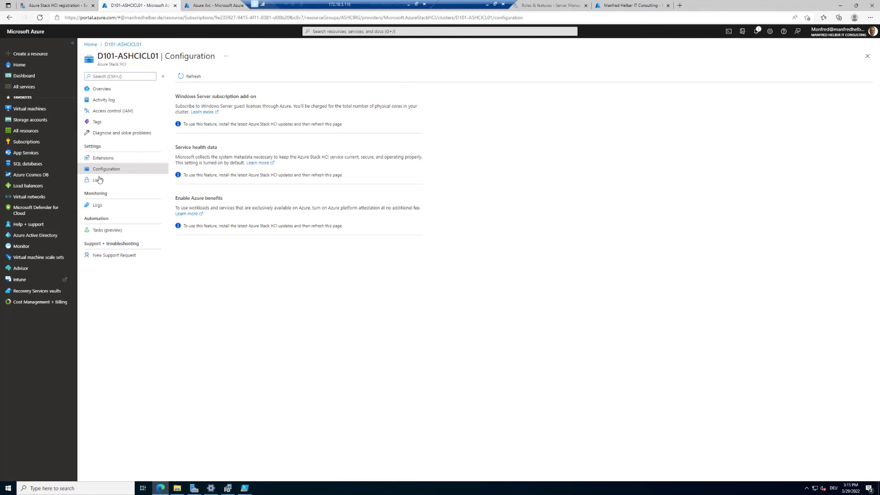
pyautogui.click(98, 180)
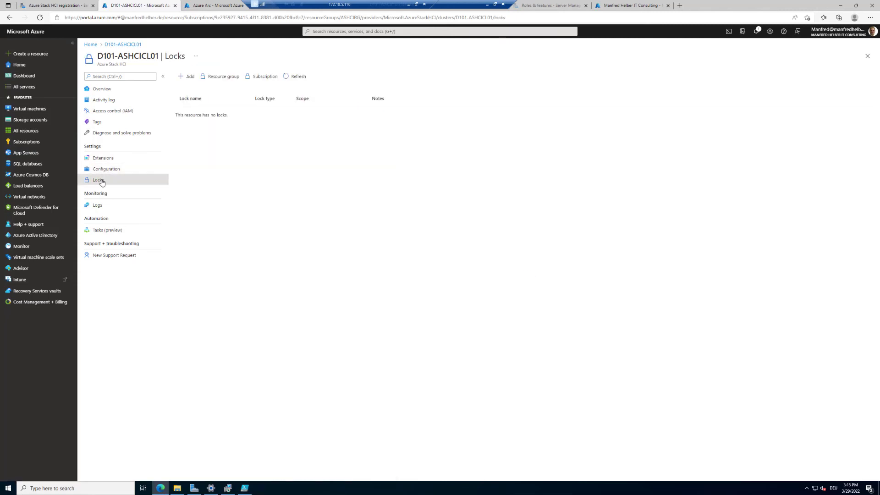
pyautogui.click(97, 207)
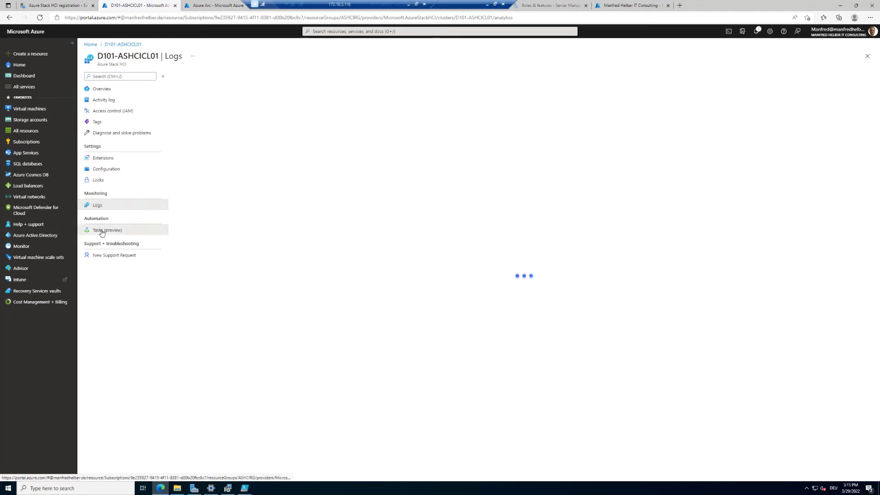
pyautogui.click(102, 231)
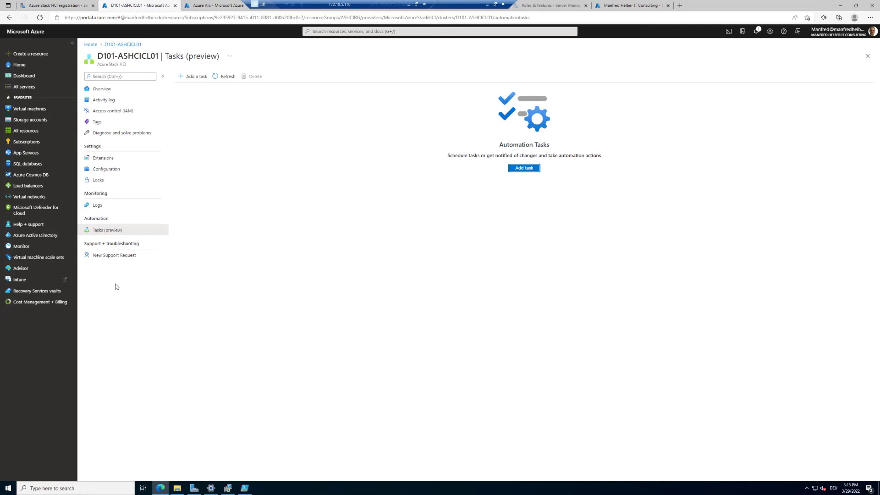
pyautogui.click(112, 256)
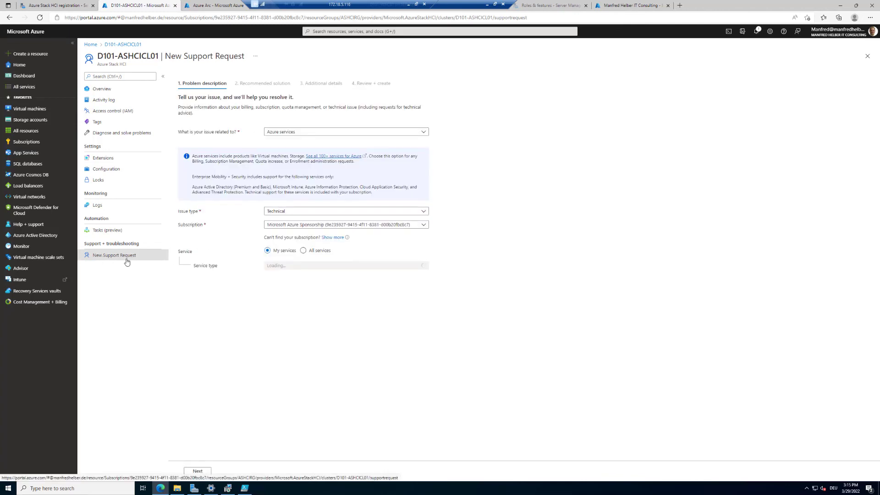
pyautogui.click(109, 91)
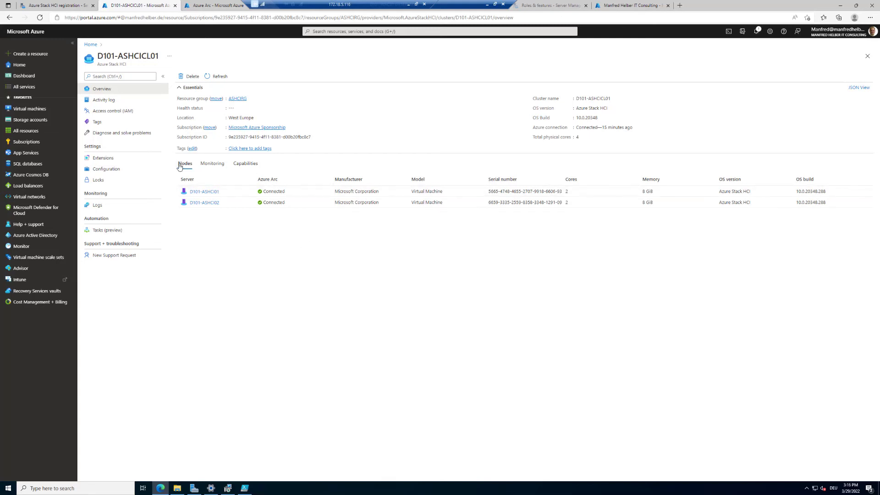
# Review cluster monitoring without enabling it, then open node D101-ASHCI01 from the Nodes list.
pyautogui.click(211, 163)
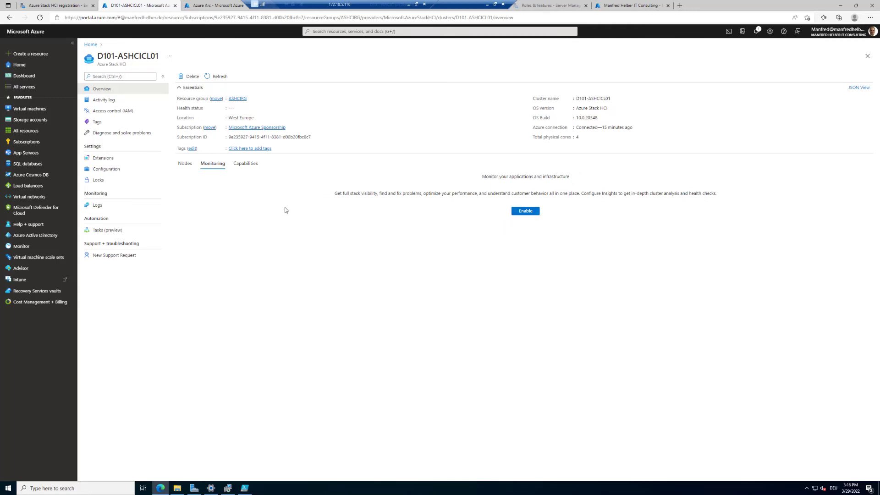
pyautogui.click(246, 163)
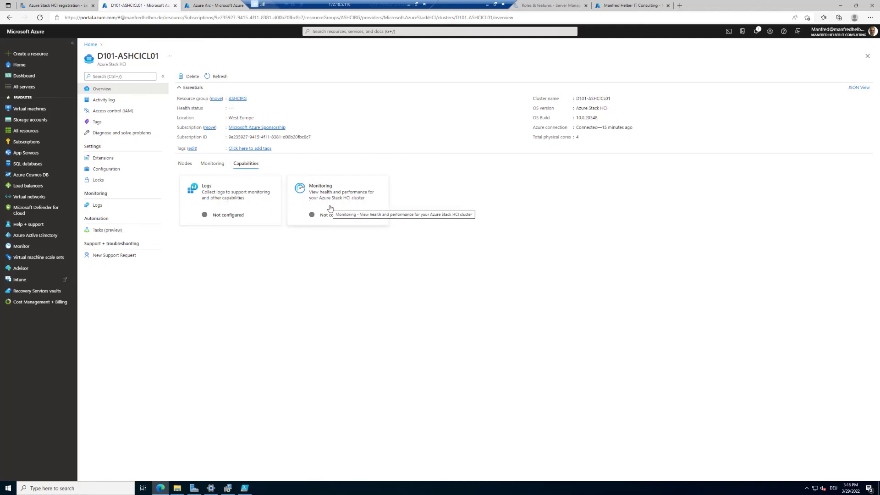
pyautogui.click(216, 166)
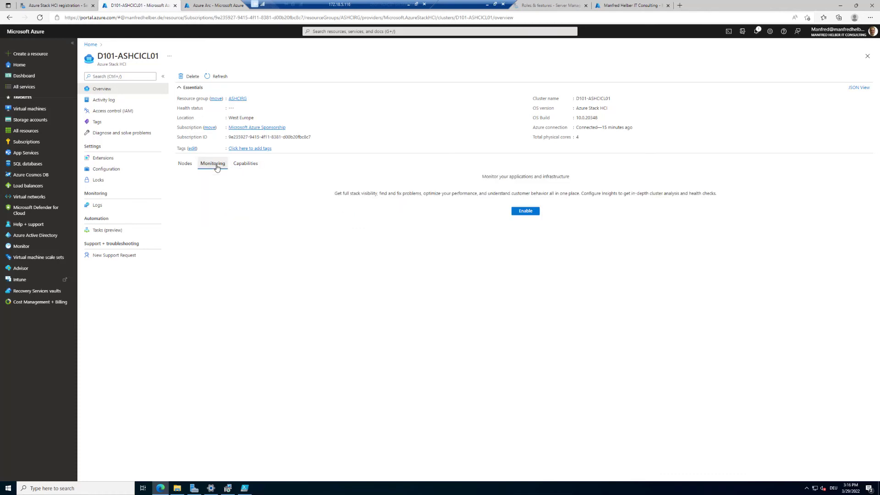
pyautogui.click(246, 168)
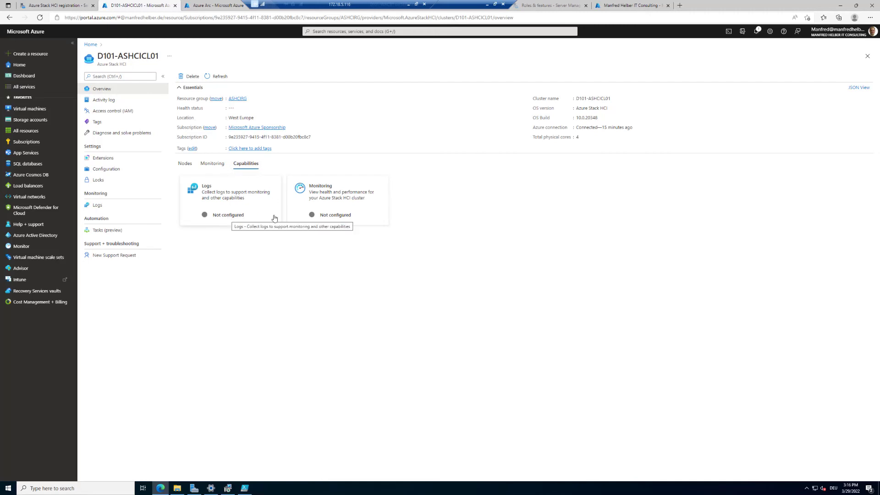
pyautogui.click(337, 219)
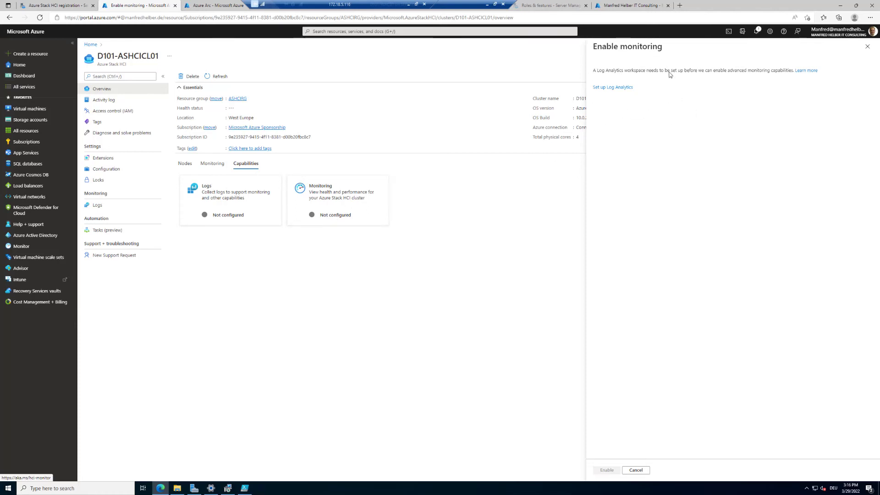
pyautogui.click(867, 47)
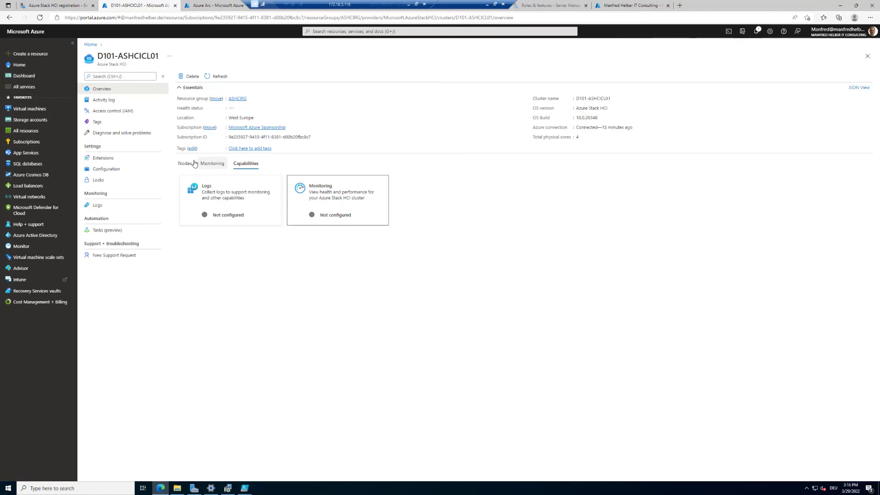
pyautogui.click(185, 164)
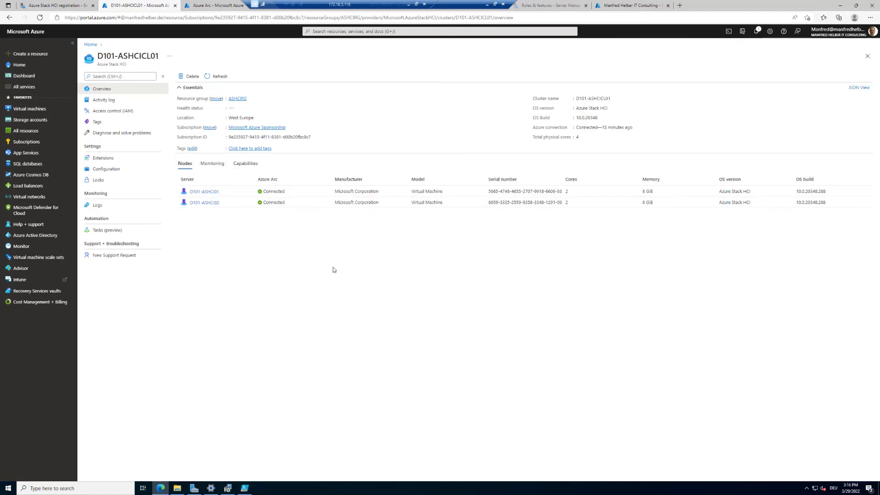
pyautogui.click(202, 192)
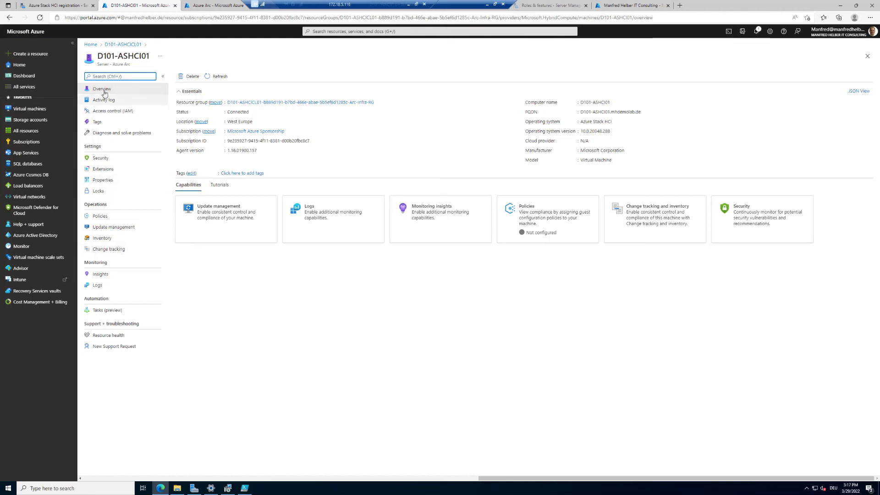
# Check D101-ASHCI01's Security, Properties, Policies and Inventory pages, then return to the D101-ASHCICL01 overview.
pyautogui.click(100, 158)
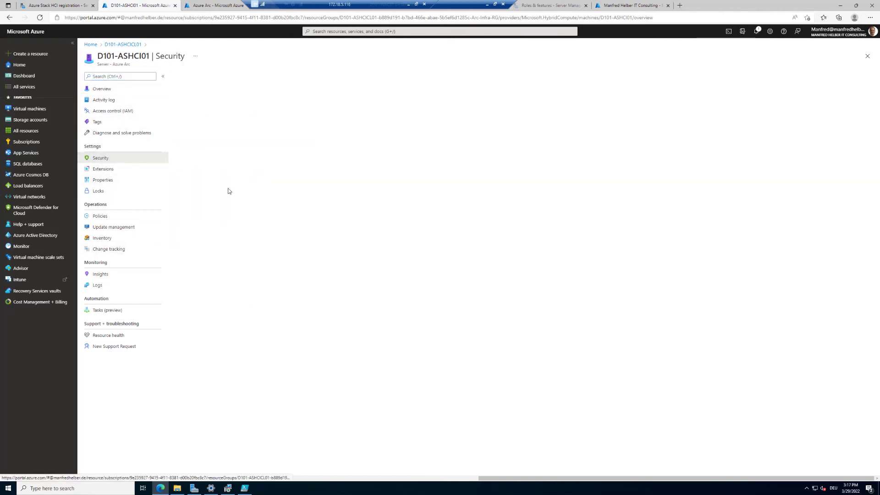
pyautogui.click(102, 181)
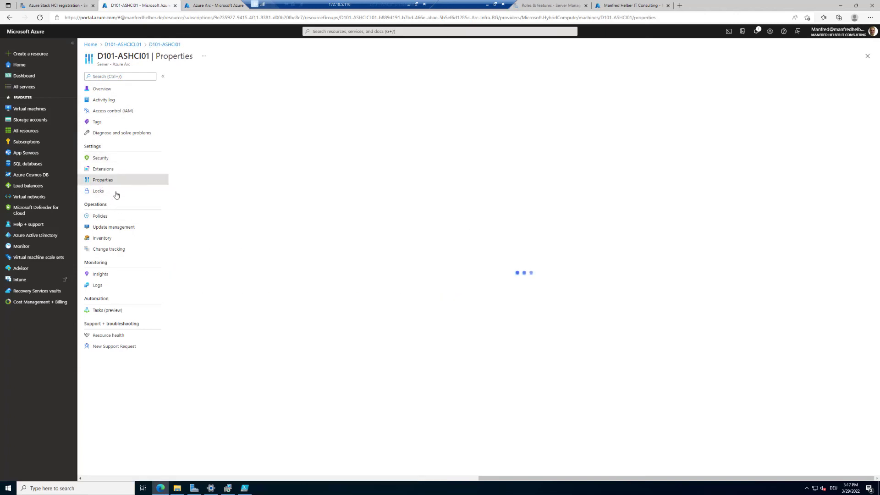
pyautogui.click(101, 217)
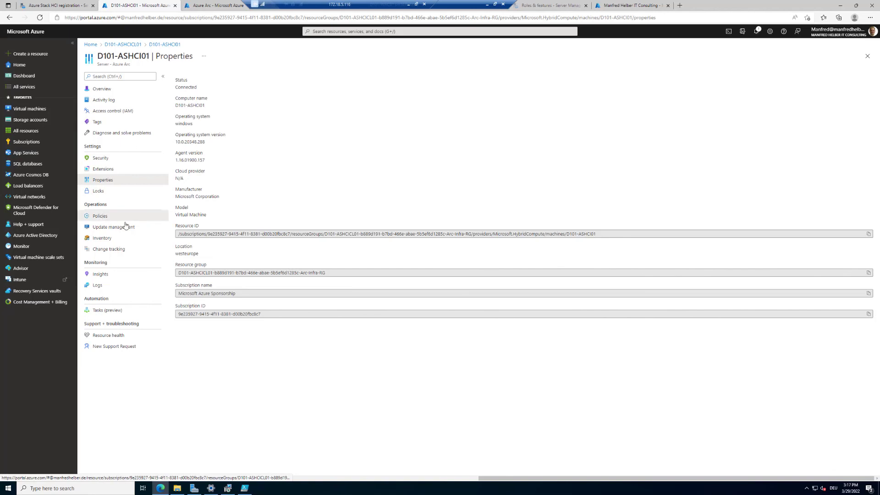
pyautogui.click(110, 241)
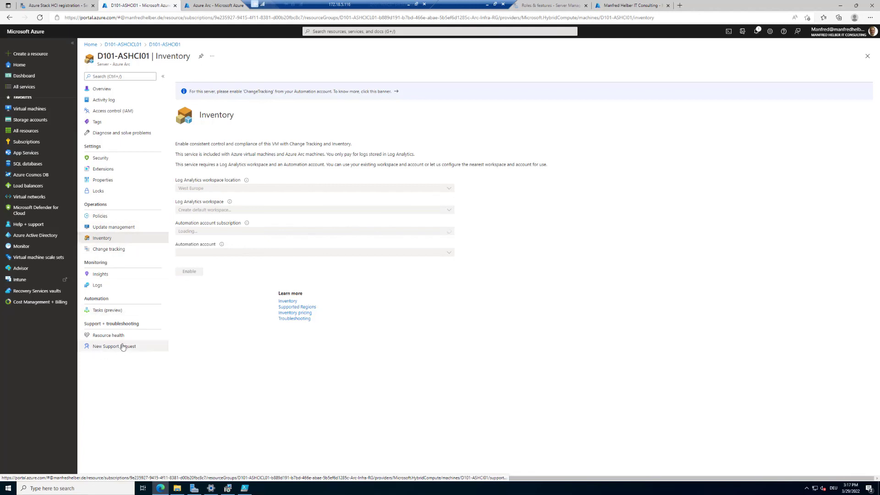
pyautogui.click(123, 45)
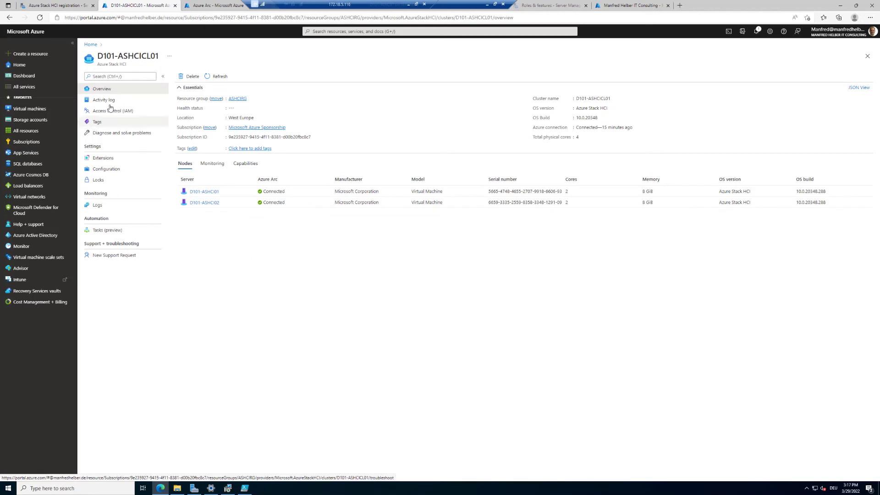
# Select D101-ASHCI01 from the cluster's Servers inventory and manage it as an individual server.
pyautogui.click(54, 6)
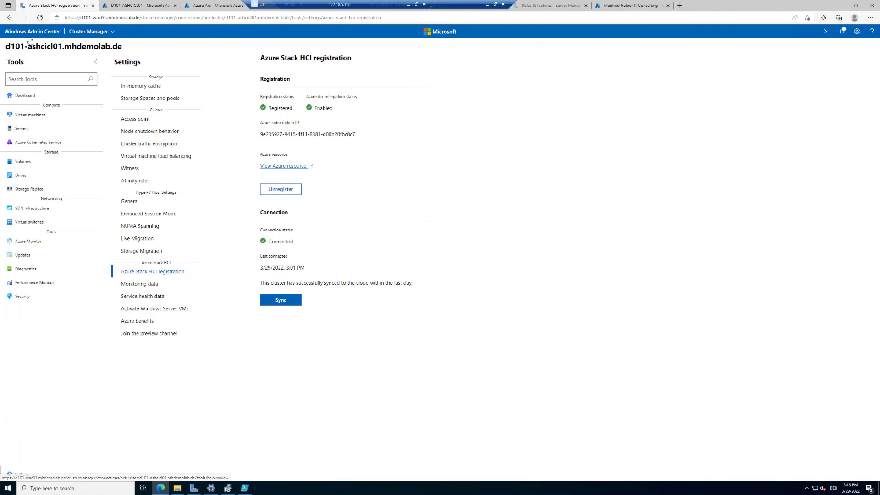
pyautogui.click(25, 132)
pyautogui.click(25, 133)
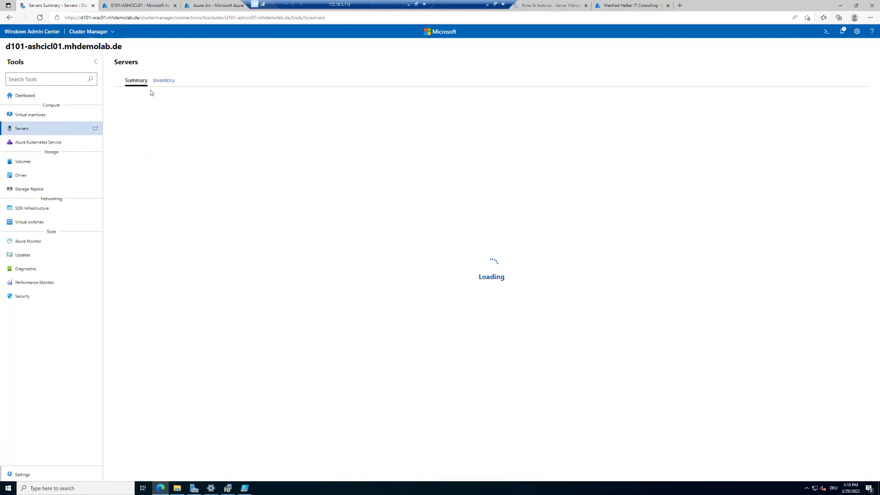
pyautogui.click(163, 82)
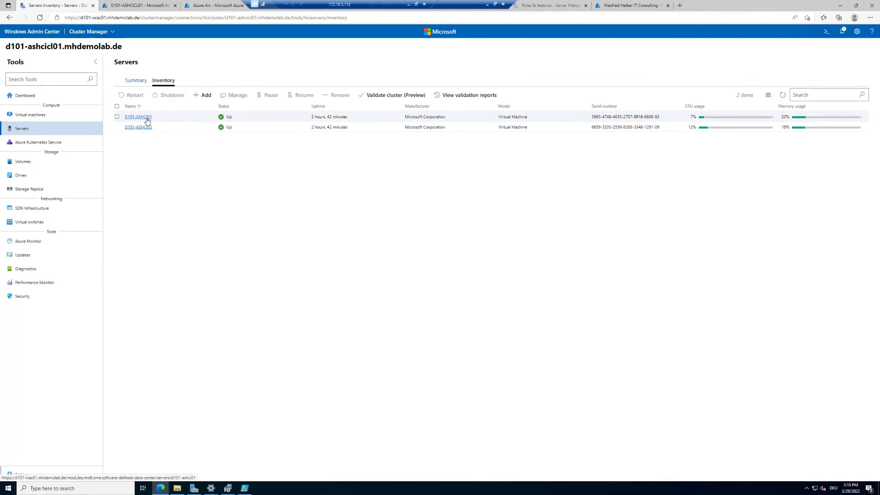
pyautogui.click(147, 120)
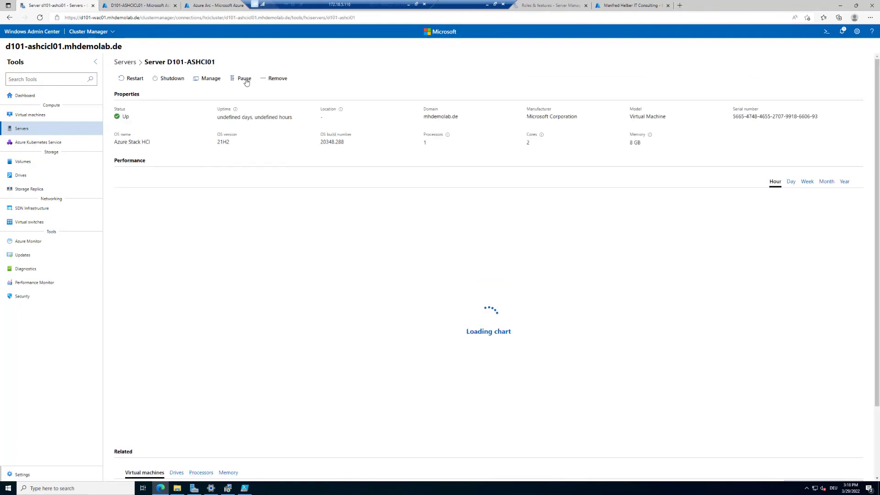
pyautogui.click(207, 79)
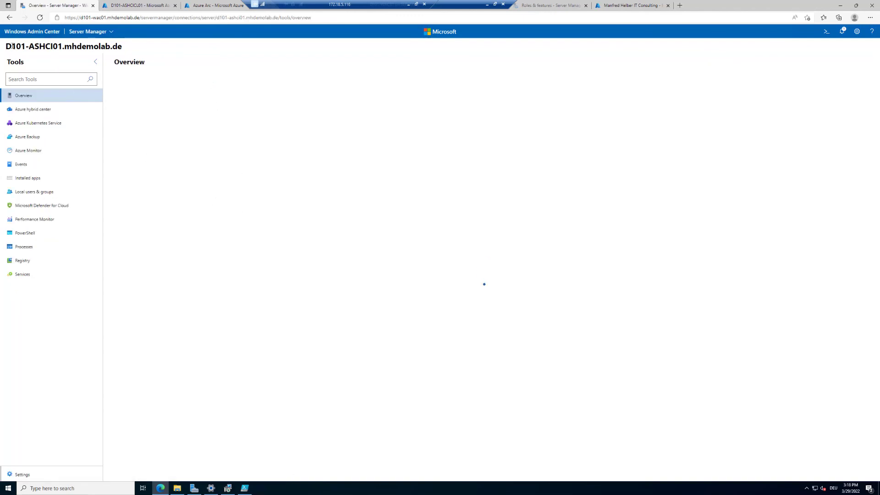
# Show D101-ASHCI01's Installed apps, listing Azure Connected Machine Agent 1.16.01900.157.
pyautogui.moveTo(6, 46); pyautogui.dragTo(67, 45)
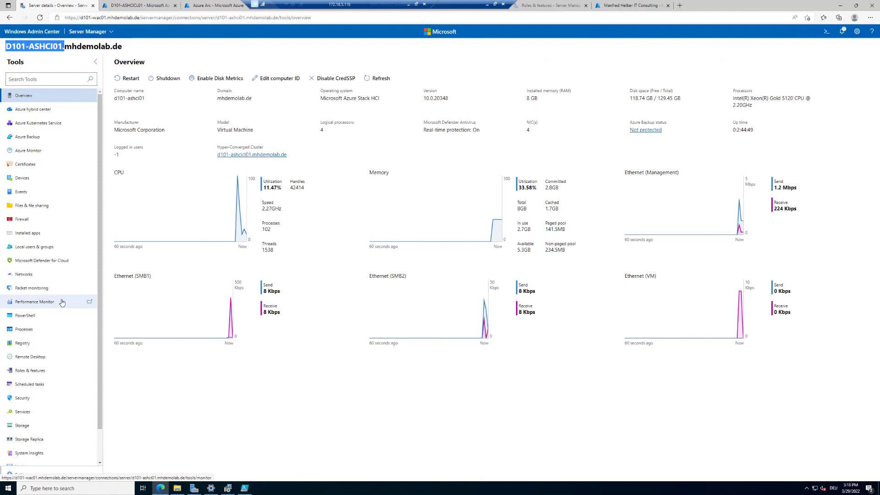
pyautogui.scroll(-1, 62, 302)
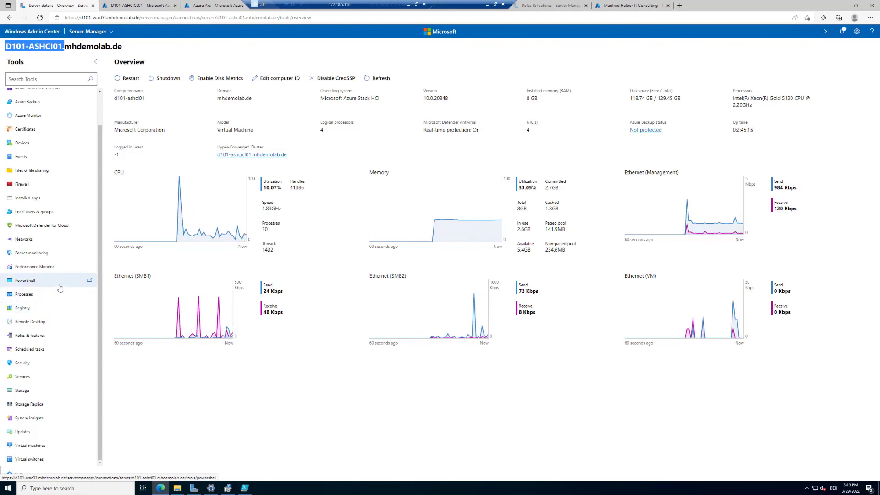
pyautogui.scroll(1, 60, 288)
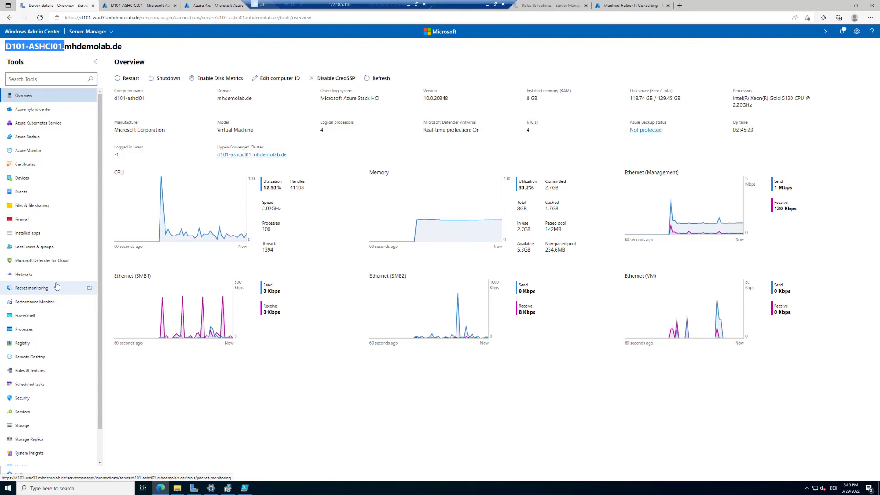
pyautogui.scroll(-1, 56, 286)
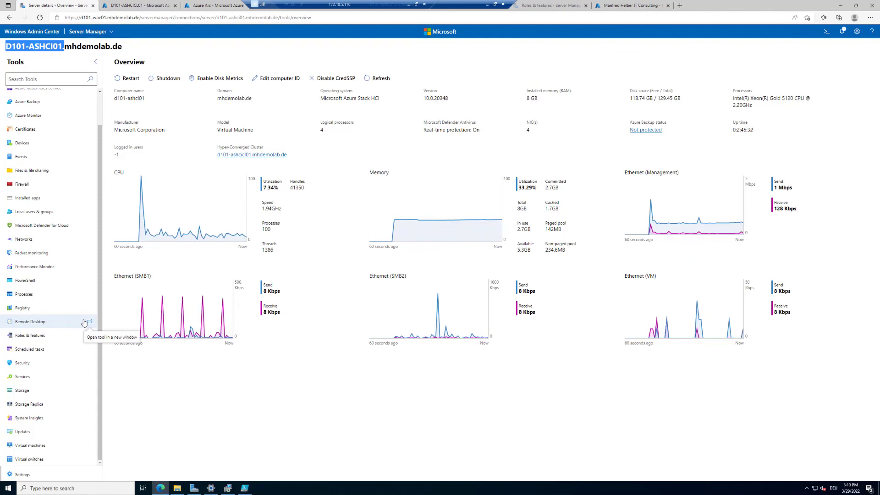
pyautogui.click(31, 199)
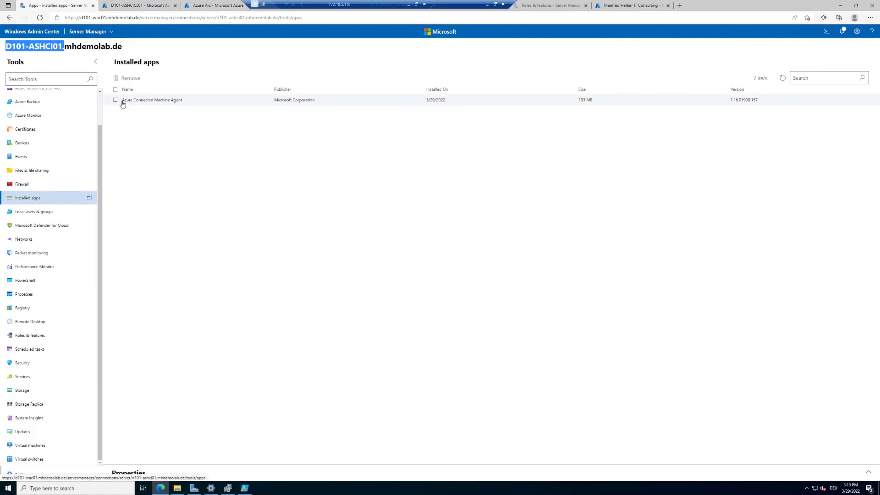
# Show the Azure Connected Machine Agent's properties, then go back to the All connections list.
pyautogui.click(226, 106)
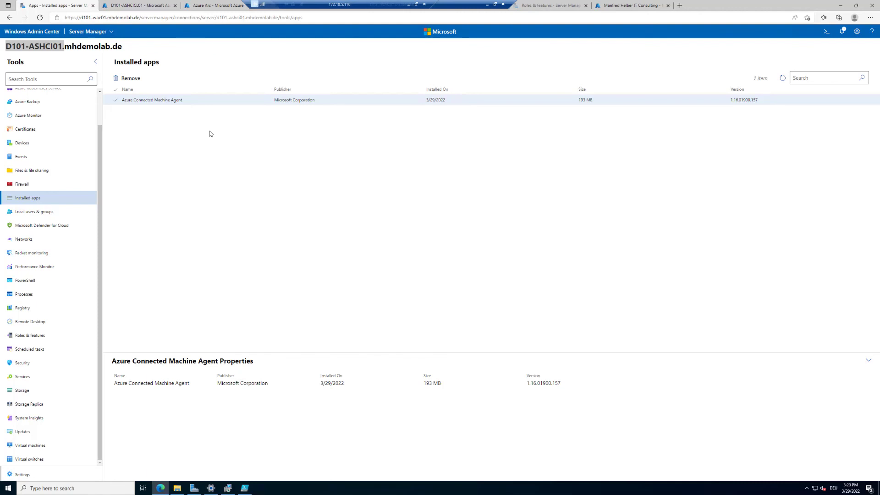
pyautogui.click(33, 33)
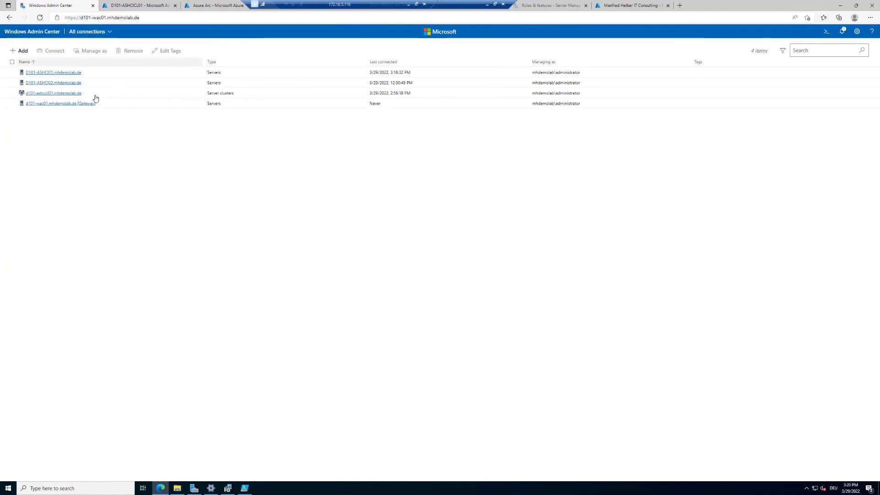
# Open the d101-ashcicl01 cluster dashboard and its Azure resource in the portal.
pyautogui.click(63, 94)
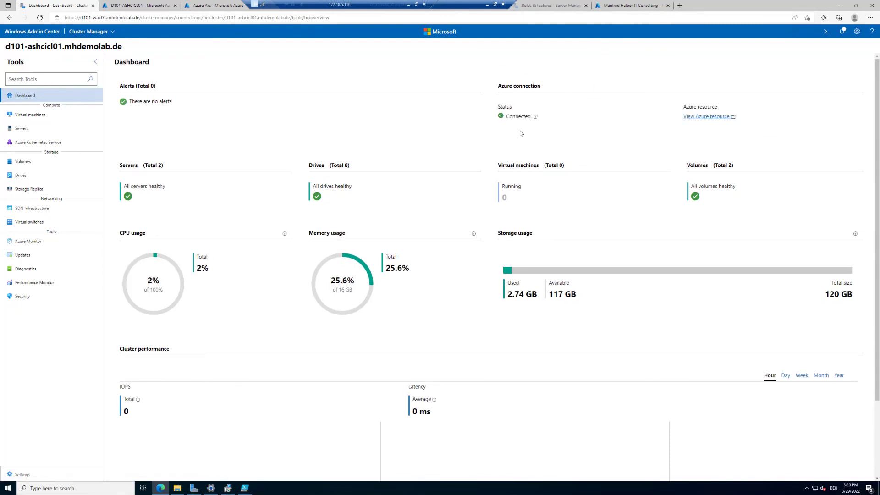
pyautogui.click(721, 120)
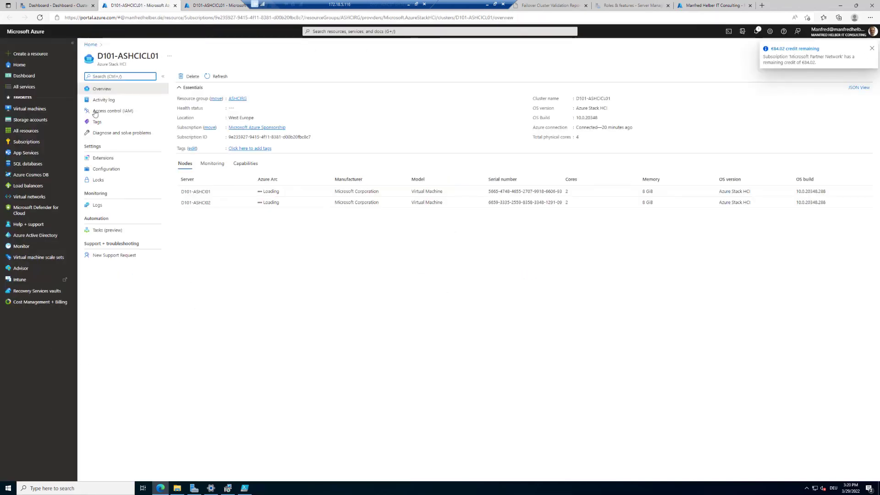
pyautogui.click(60, 6)
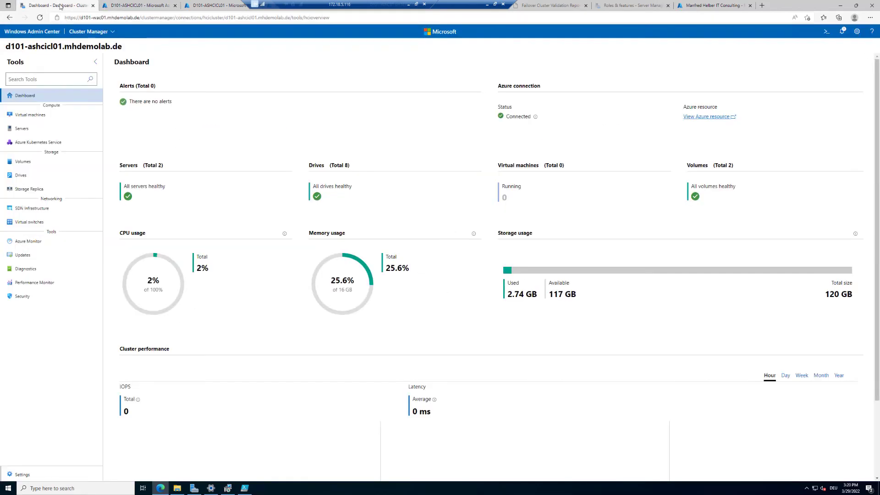
# Compare the portal overview with the WAC dashboard: Connected, 2 healthy servers, 8 drives, 2 volumes.
pyautogui.click(122, 5)
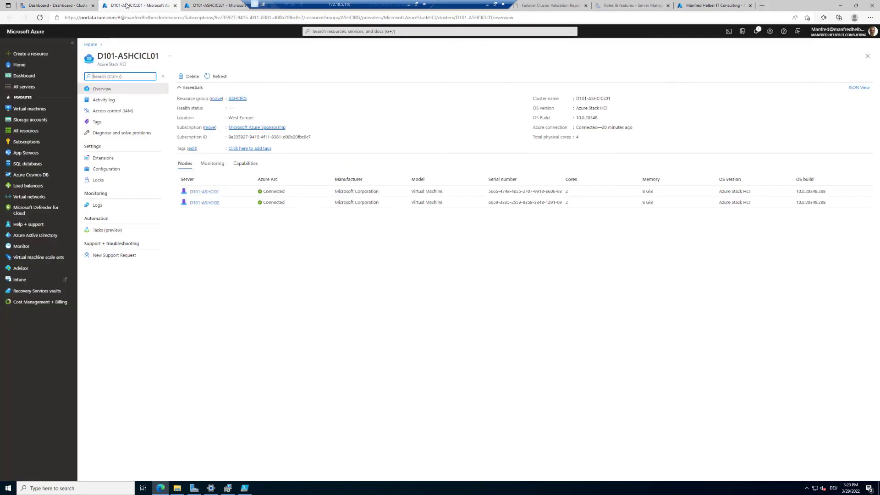
pyautogui.click(63, 5)
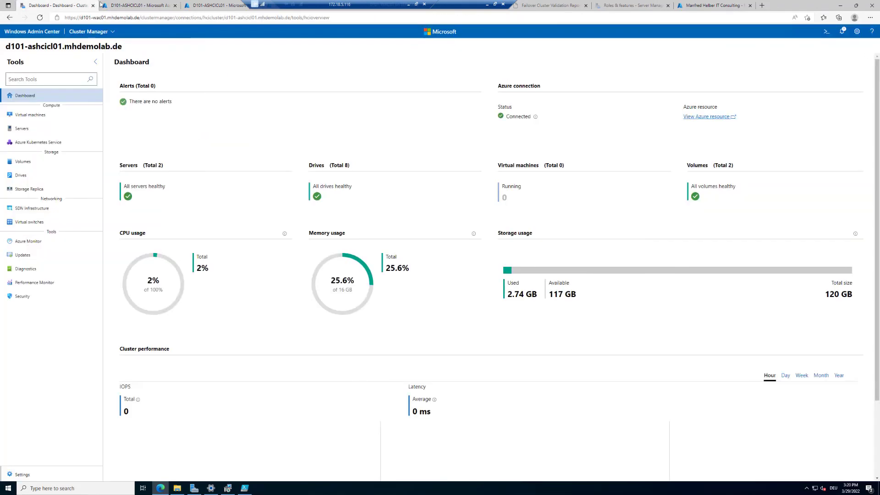
pyautogui.click(118, 6)
pyautogui.click(64, 5)
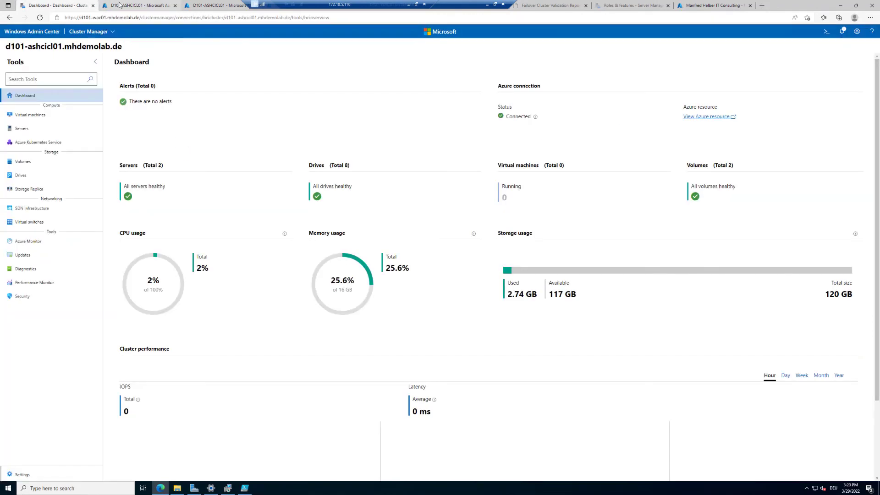
pyautogui.click(119, 5)
pyautogui.click(91, 5)
pyautogui.click(123, 5)
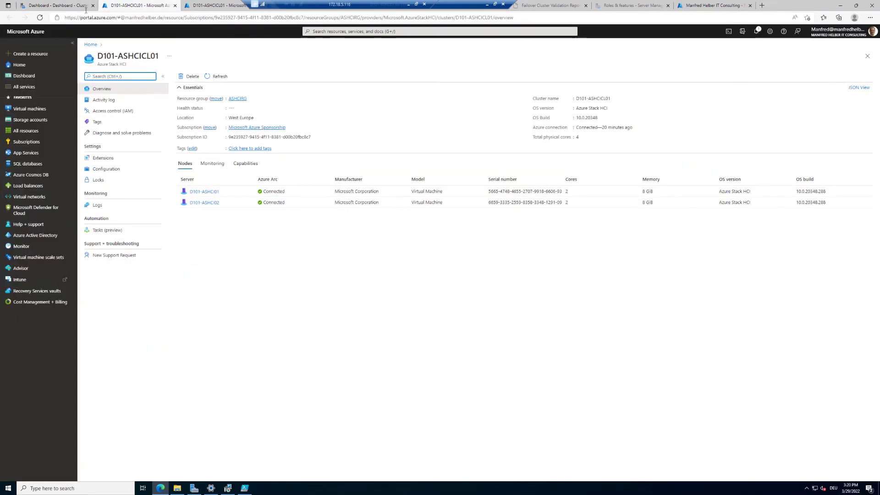
pyautogui.click(54, 6)
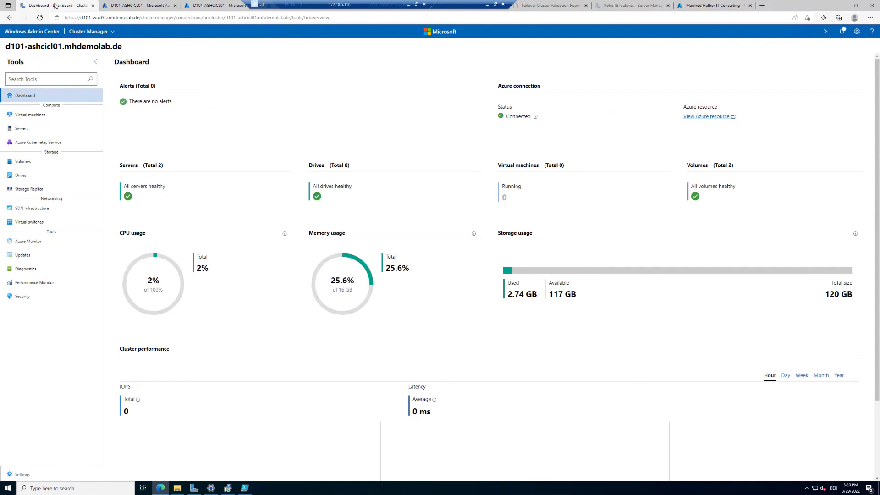